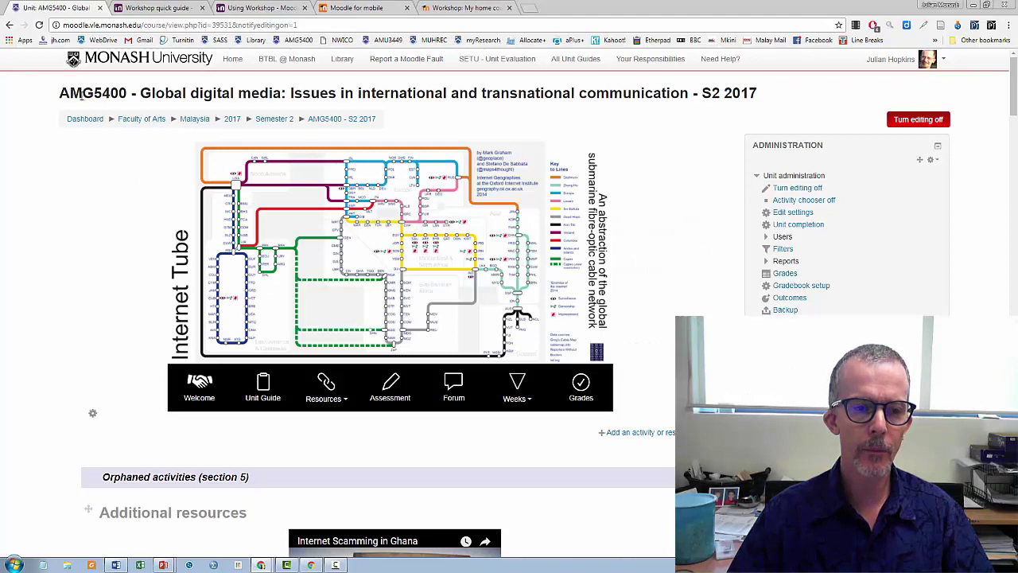
Open the unit's Assessments section from the unit banner
{"action": "scroll", "coordinate": [124, 239], "scroll_direction": "down", "scroll_amount": 3}
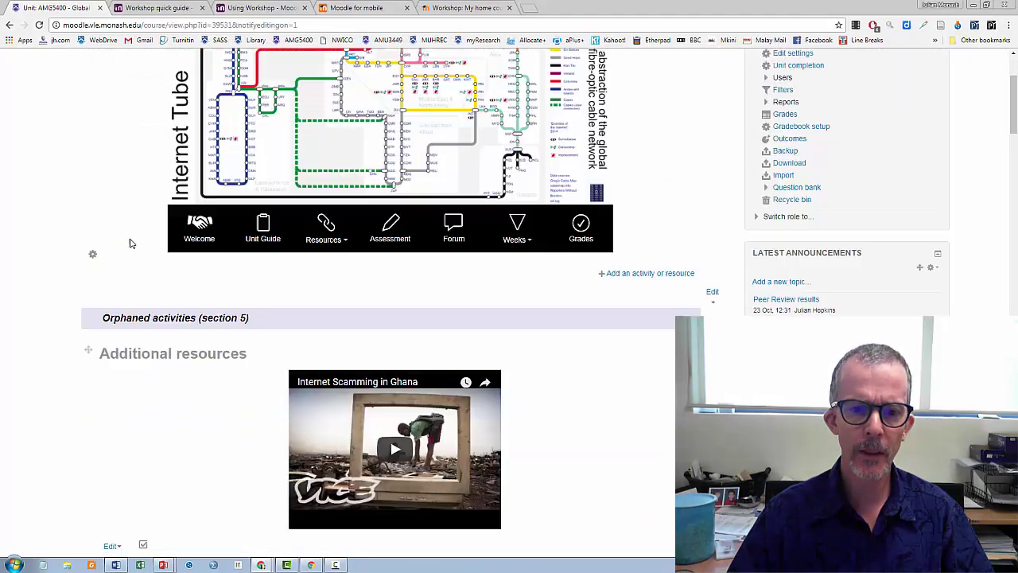
{"action": "scroll", "coordinate": [124, 239], "scroll_direction": "up", "scroll_amount": 1}
{"action": "left_click", "coordinate": [390, 285]}
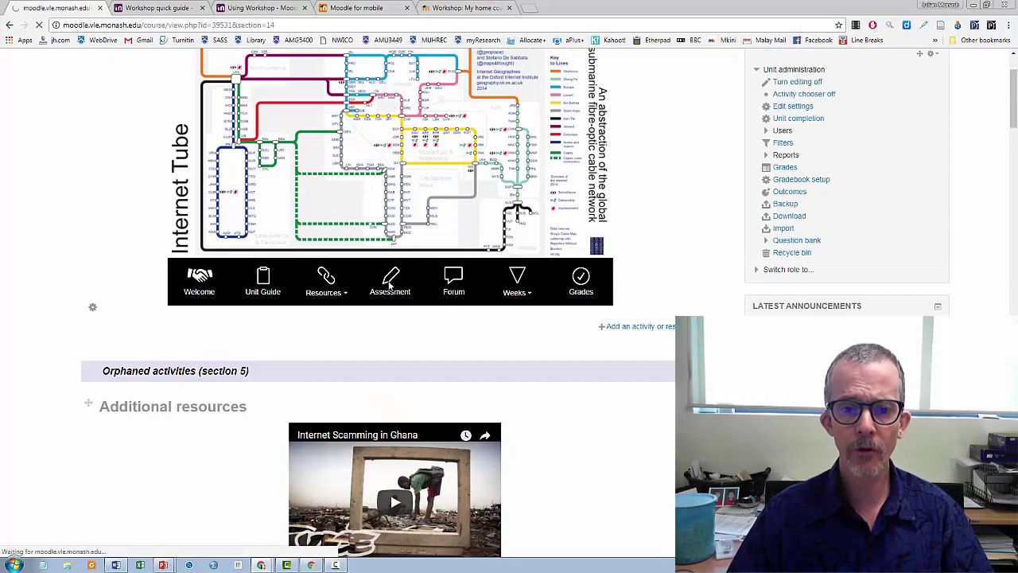
Read the Workshop description in the add-activity chooser, then cancel without adding anything
{"action": "scroll", "coordinate": [382, 307], "scroll_direction": "down", "scroll_amount": 15}
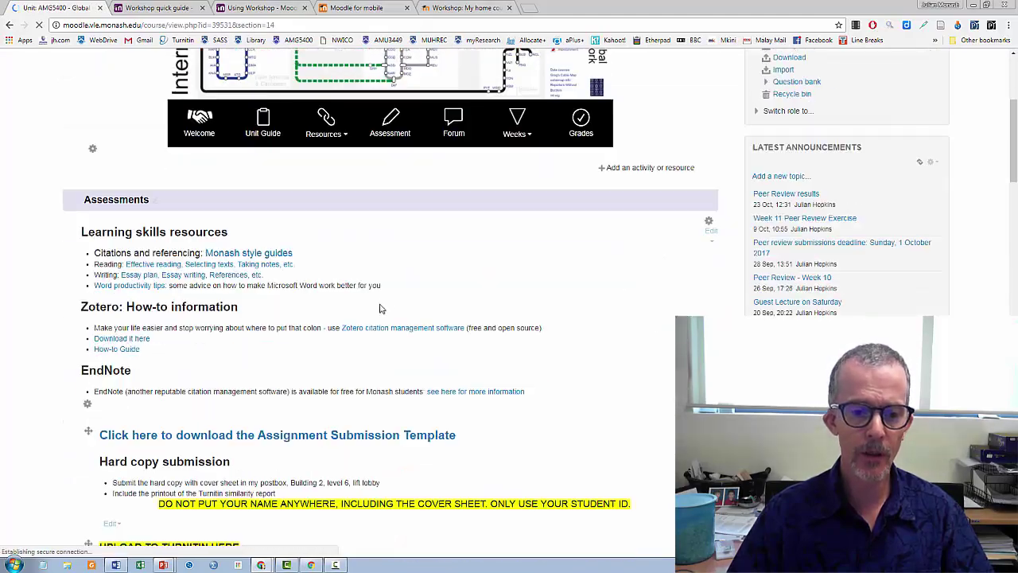
{"action": "scroll", "coordinate": [302, 322], "scroll_direction": "down", "scroll_amount": 15}
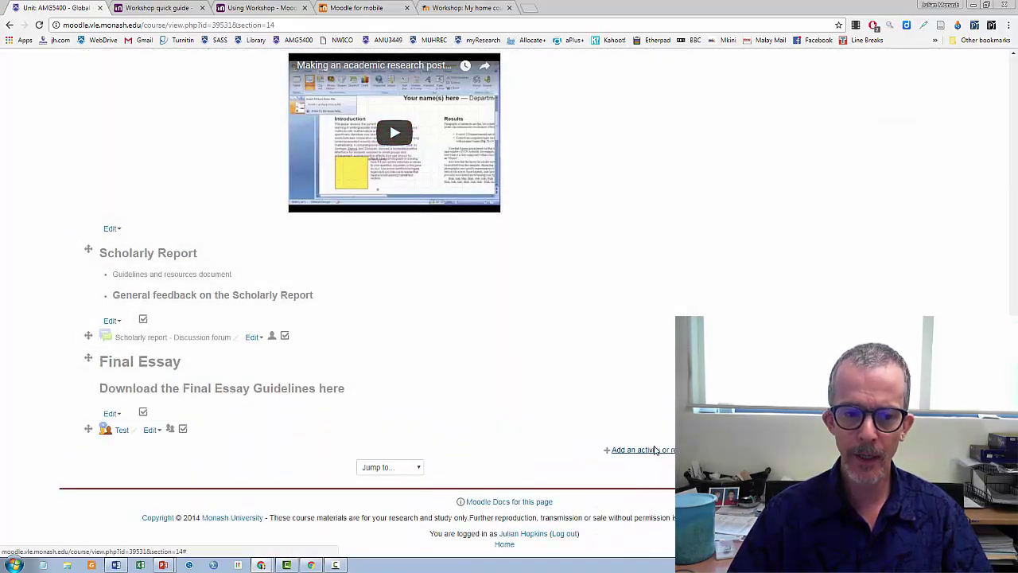
{"action": "left_click", "coordinate": [656, 450]}
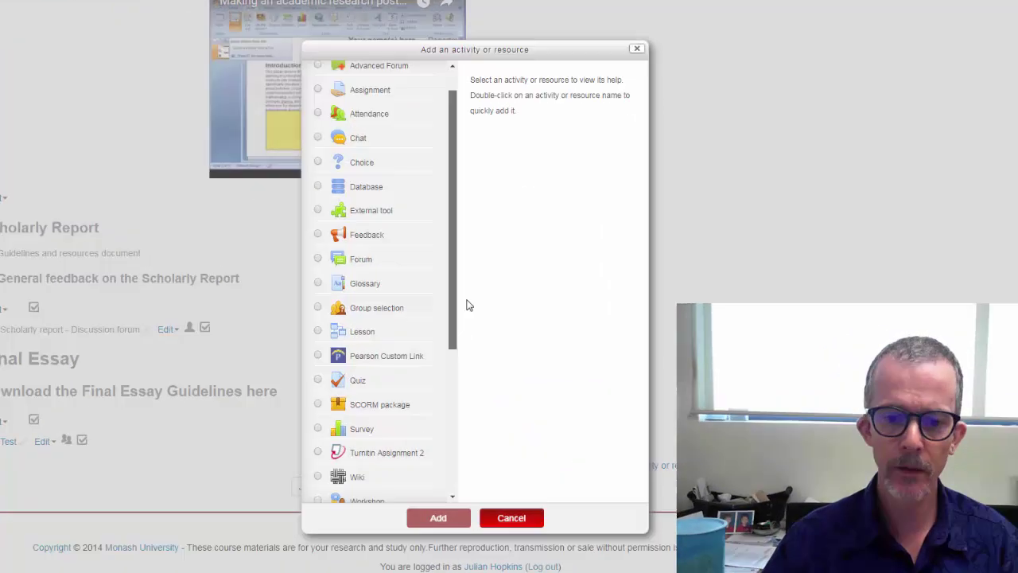
{"action": "left_click_drag", "start_coordinate": [466, 302], "coordinate": [448, 380]}
{"action": "left_click", "coordinate": [327, 247]}
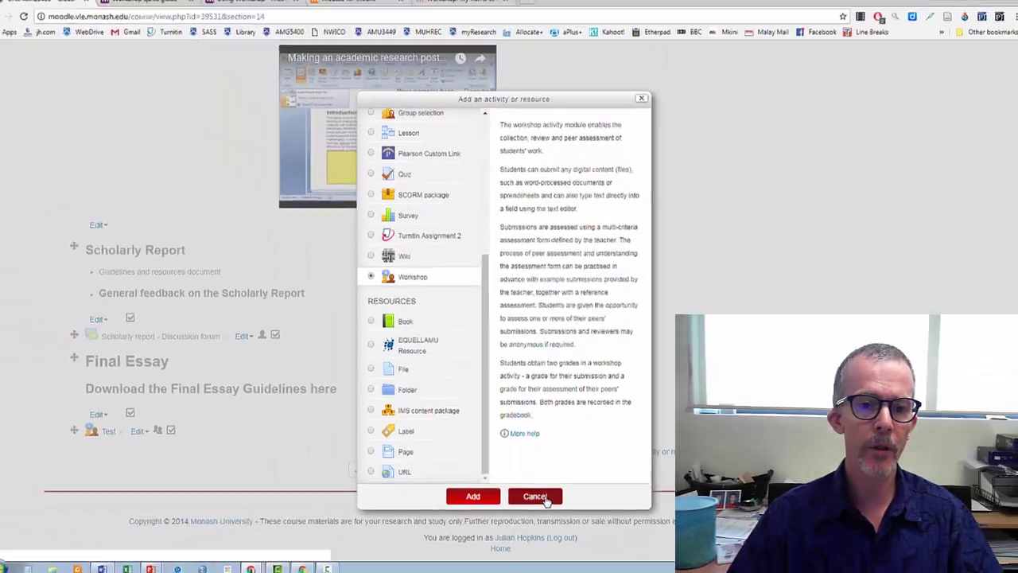
{"action": "left_click", "coordinate": [545, 500]}
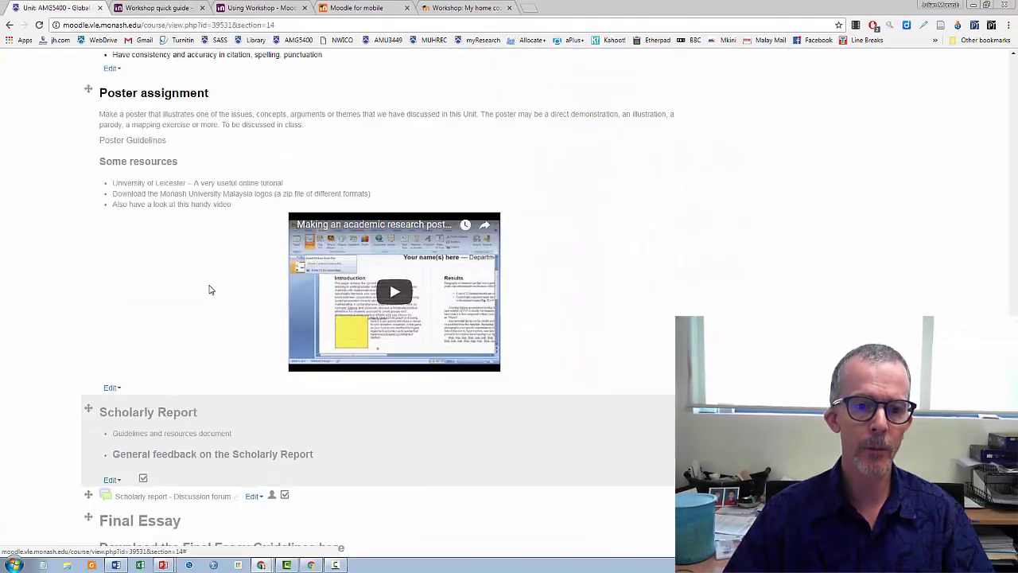
Open the Peer Assessment - Week 11 workshop from the course page
{"action": "scroll", "coordinate": [199, 279], "scroll_direction": "down", "scroll_amount": 10}
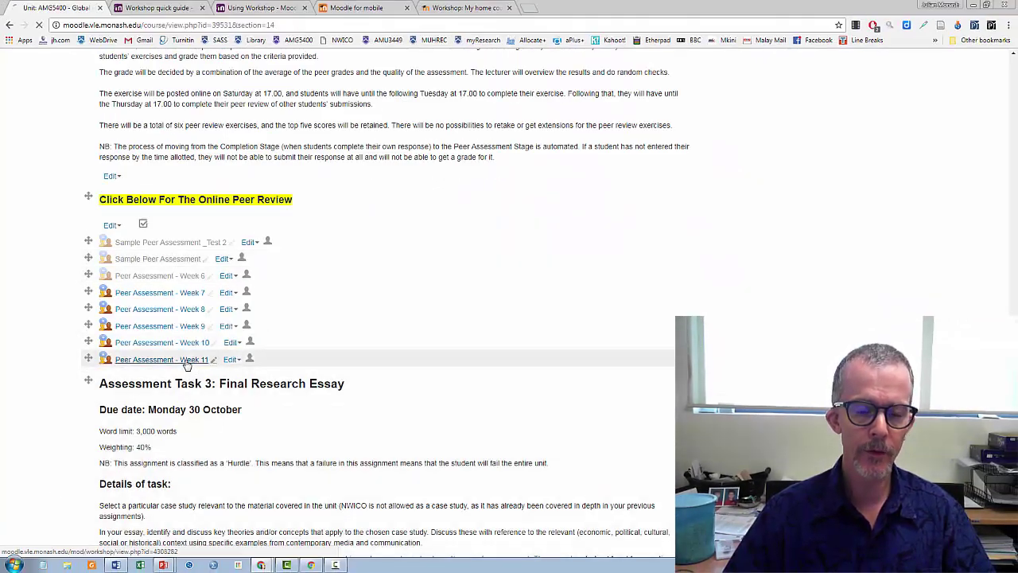
{"action": "left_click", "coordinate": [185, 360]}
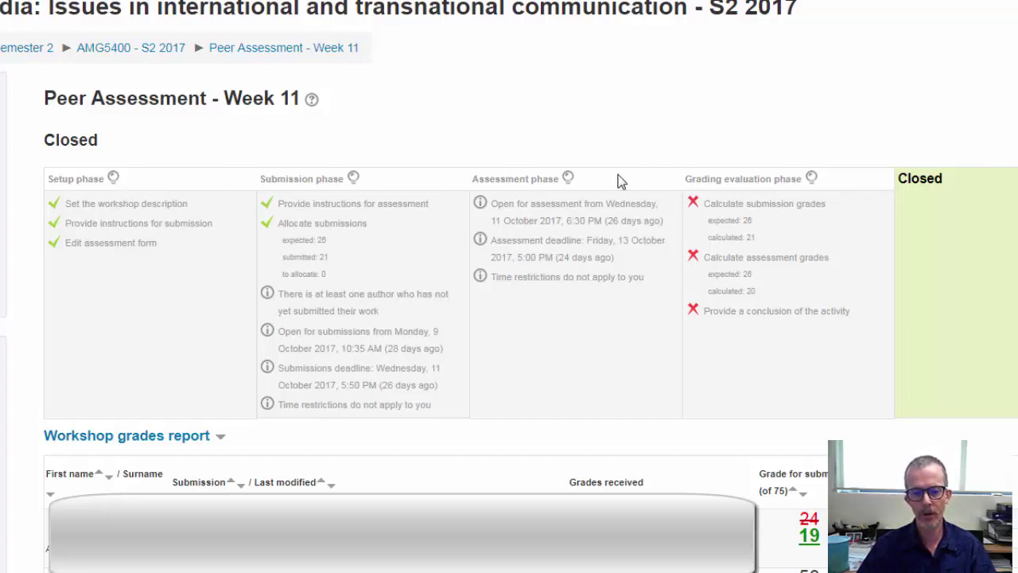
Open the Week 11 workshop settings and enlarge the Description editor to show the full text
{"action": "left_click", "coordinate": [115, 212]}
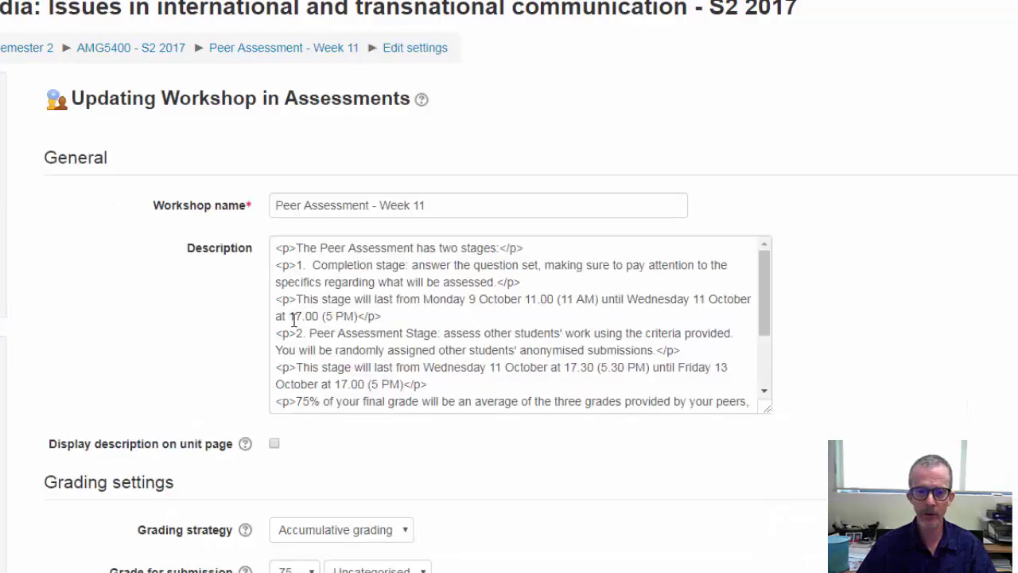
{"action": "scroll", "coordinate": [618, 363], "scroll_direction": "down", "scroll_amount": 3}
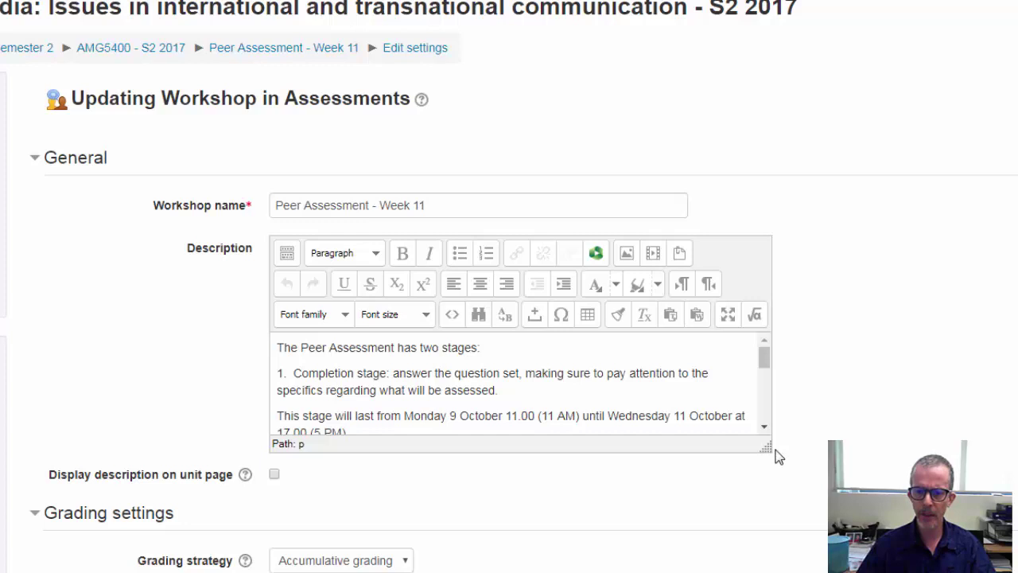
{"action": "left_click_drag", "start_coordinate": [765, 448], "coordinate": [1010, 568]}
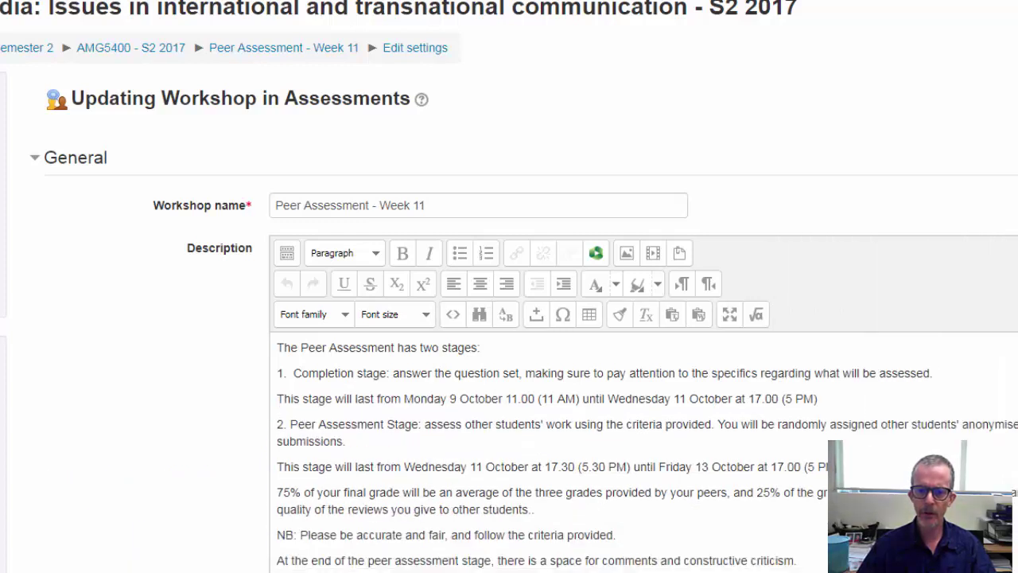
Point out the Grade for assessment setting under Grading settings
{"action": "scroll", "coordinate": [586, 419], "scroll_direction": "down", "scroll_amount": 2}
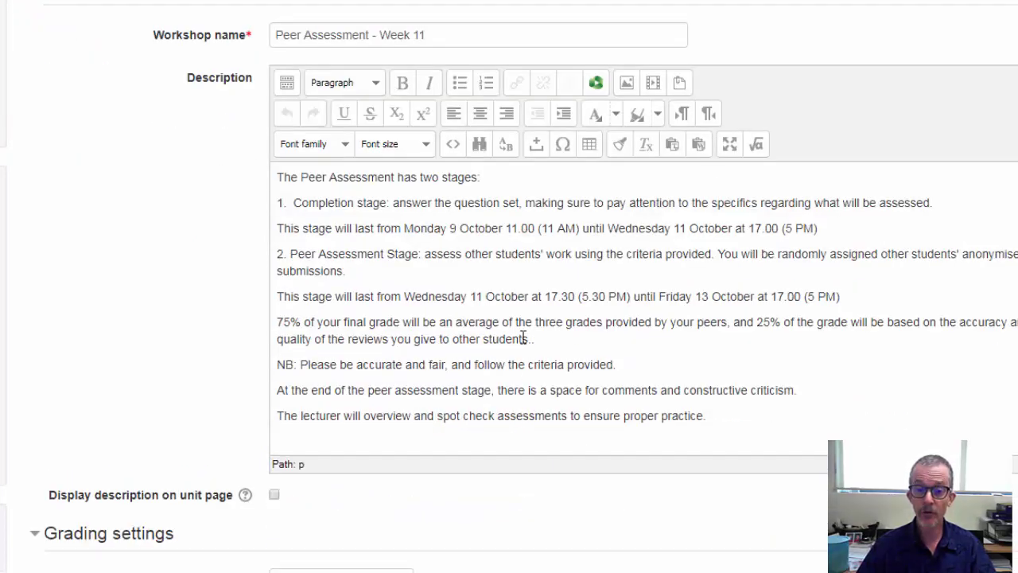
{"action": "scroll", "coordinate": [523, 334], "scroll_direction": "down", "scroll_amount": 1}
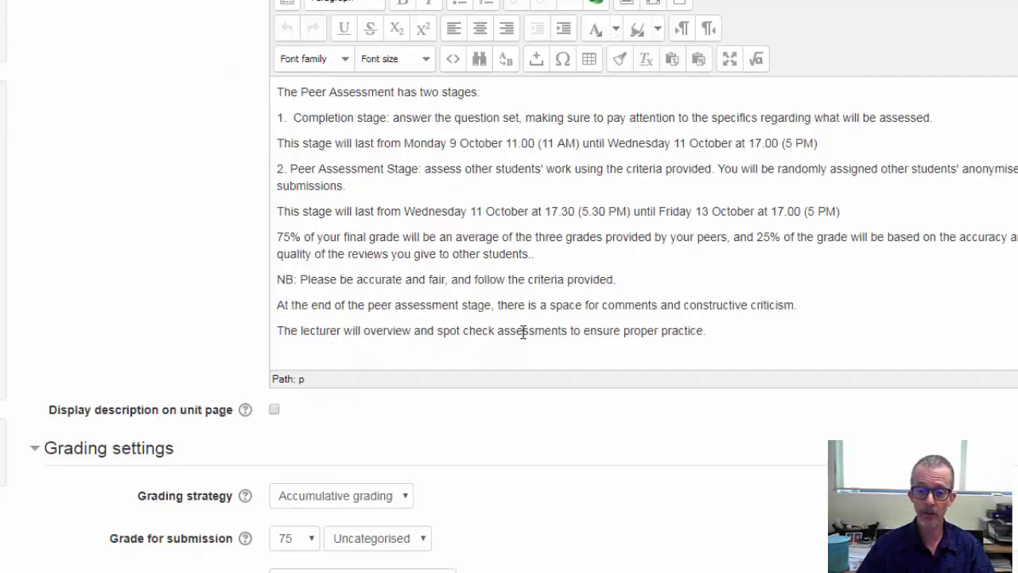
{"action": "scroll", "coordinate": [562, 209], "scroll_direction": "down", "scroll_amount": 3}
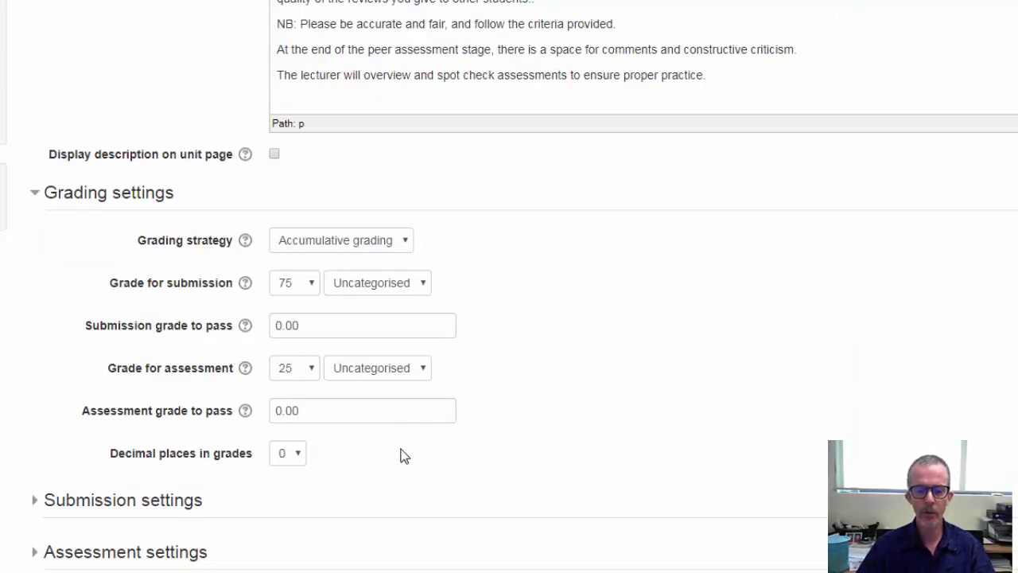
{"action": "scroll", "coordinate": [537, 392], "scroll_direction": "down", "scroll_amount": 1}
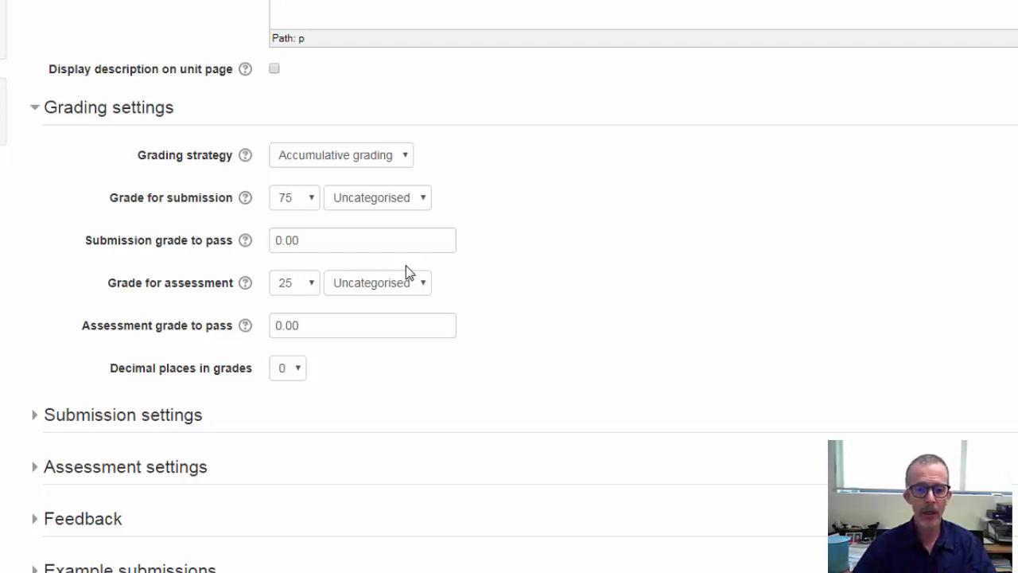
{"action": "left_click_drag", "start_coordinate": [109, 283], "coordinate": [242, 298]}
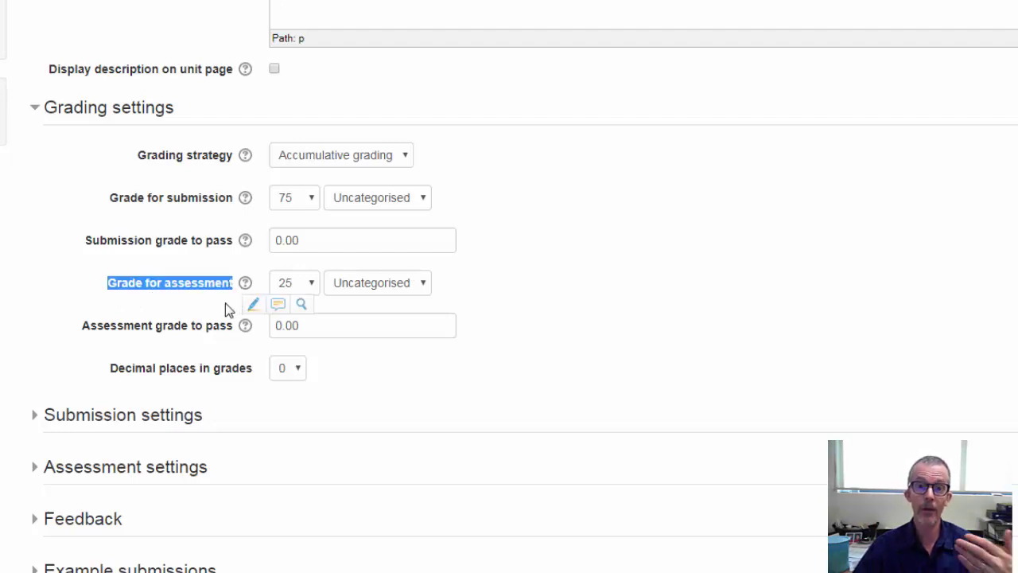
{"action": "left_click", "coordinate": [181, 292]}
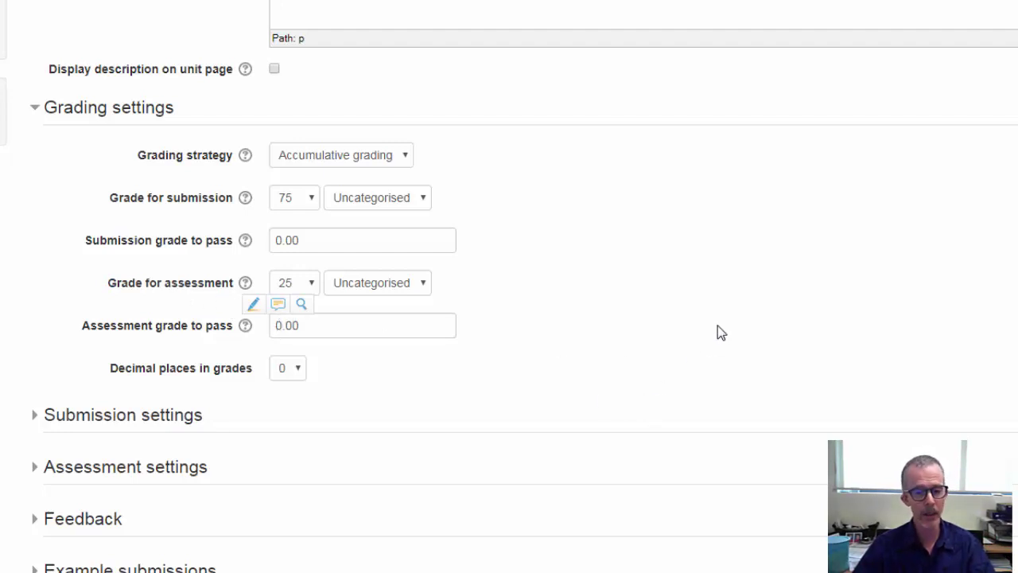
Expand Submission settings, enlarge its instructions editor and highlight the instructions text
{"action": "left_click", "coordinate": [119, 416]}
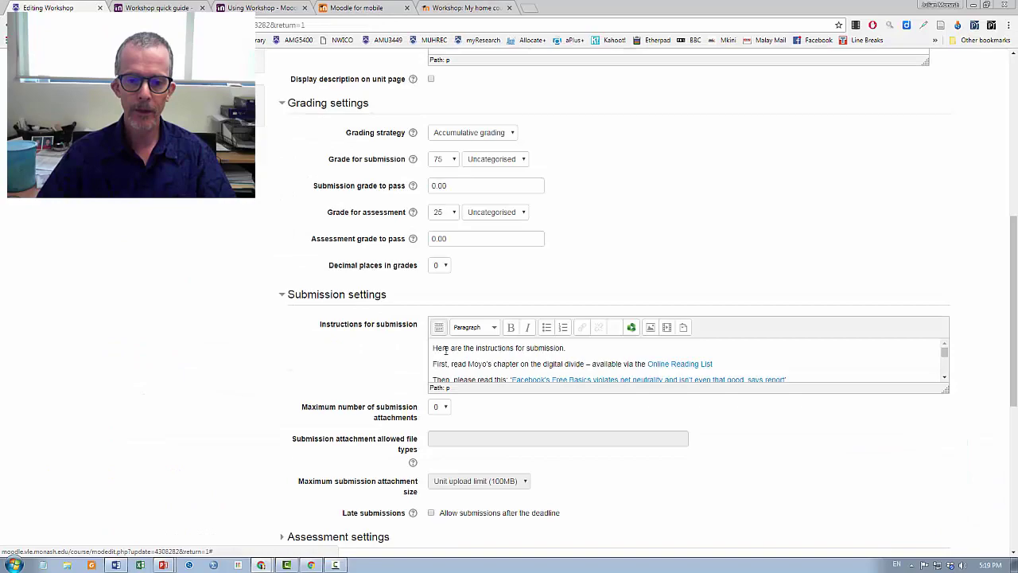
{"action": "scroll", "coordinate": [445, 350], "scroll_direction": "down", "scroll_amount": 3}
{"action": "left_click_drag", "start_coordinate": [944, 388], "coordinate": [977, 517]}
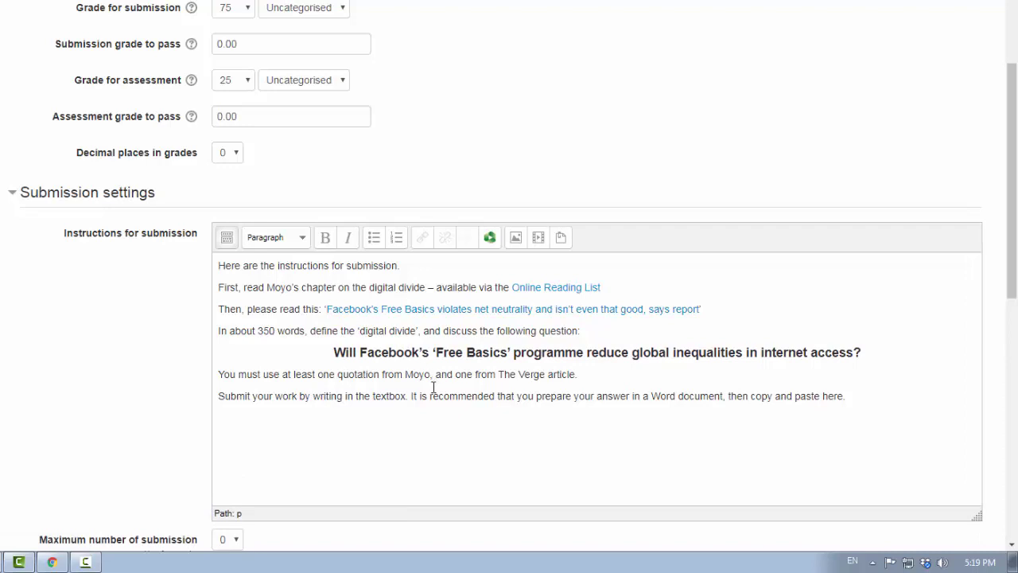
{"action": "left_click_drag", "start_coordinate": [316, 330], "coordinate": [861, 395]}
{"action": "left_click", "coordinate": [737, 400]}
Expand Assessment settings and enlarge its instructions editor to show the full instructions
{"action": "scroll", "coordinate": [645, 383], "scroll_direction": "down", "scroll_amount": 7}
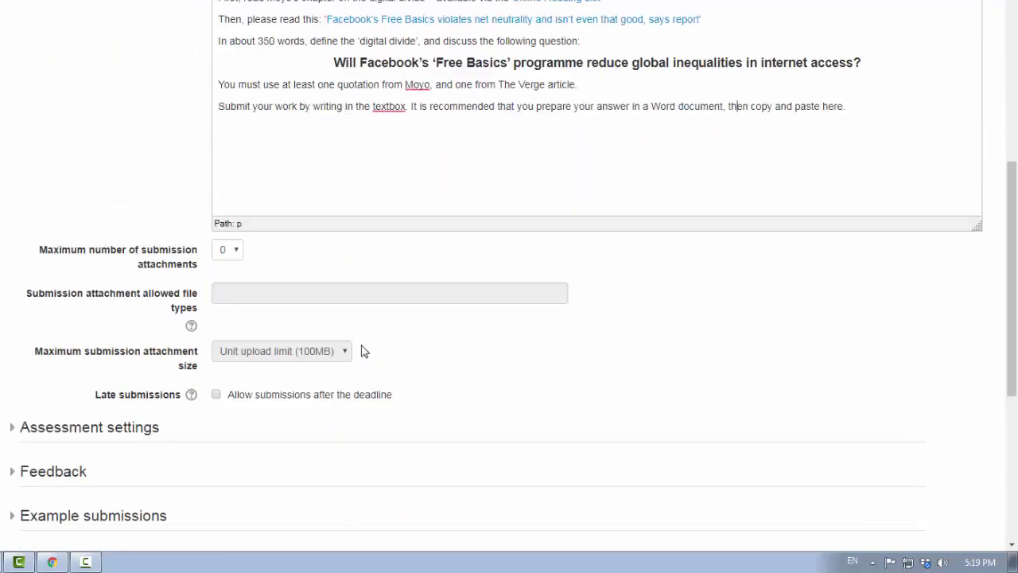
{"action": "left_click", "coordinate": [75, 140]}
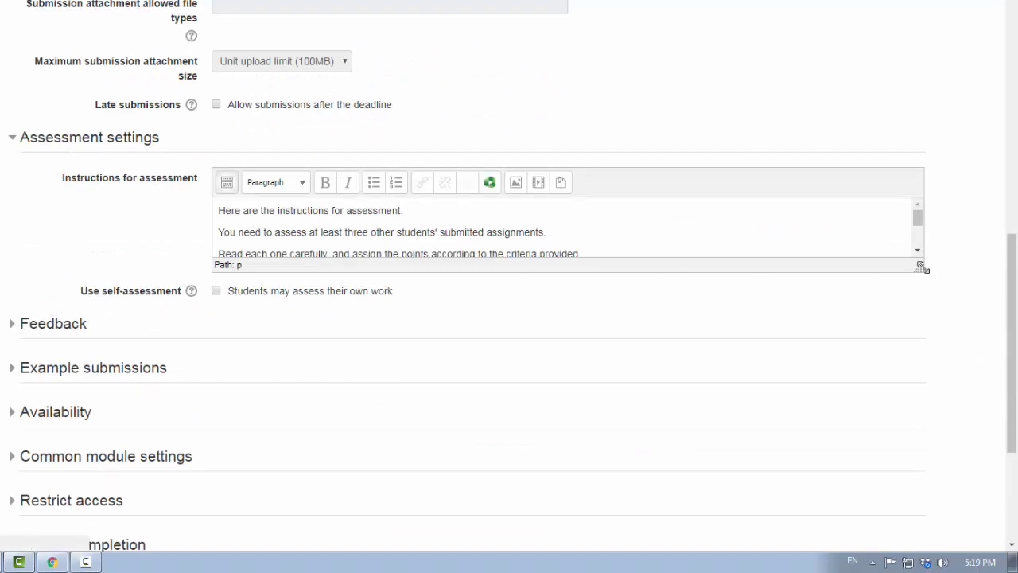
{"action": "left_click_drag", "start_coordinate": [920, 266], "coordinate": [962, 371]}
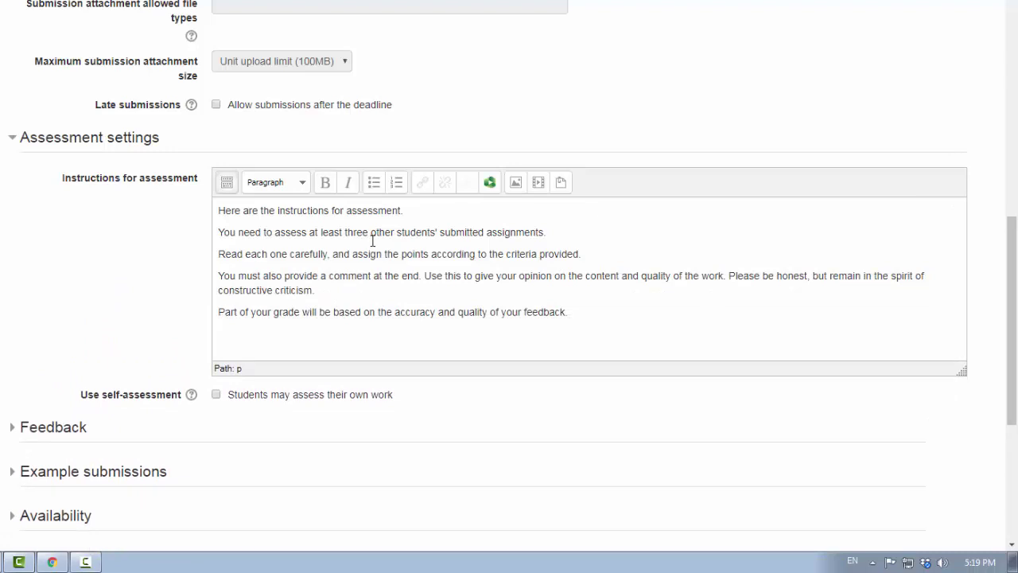
{"action": "scroll", "coordinate": [342, 229], "scroll_direction": "down", "scroll_amount": 5}
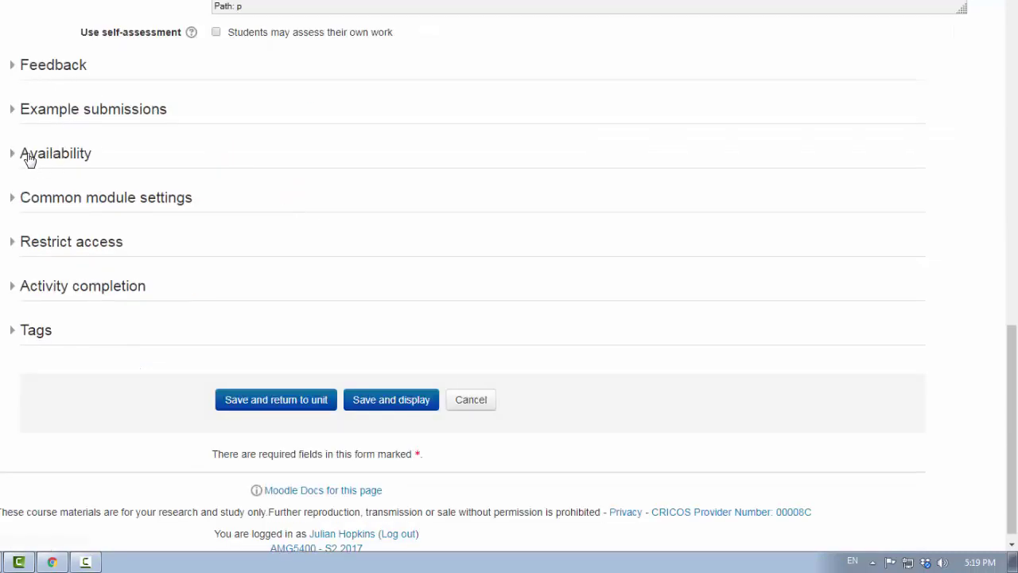
Expand Availability and point out the submission deadline and phase-switch option
{"action": "left_click", "coordinate": [27, 157]}
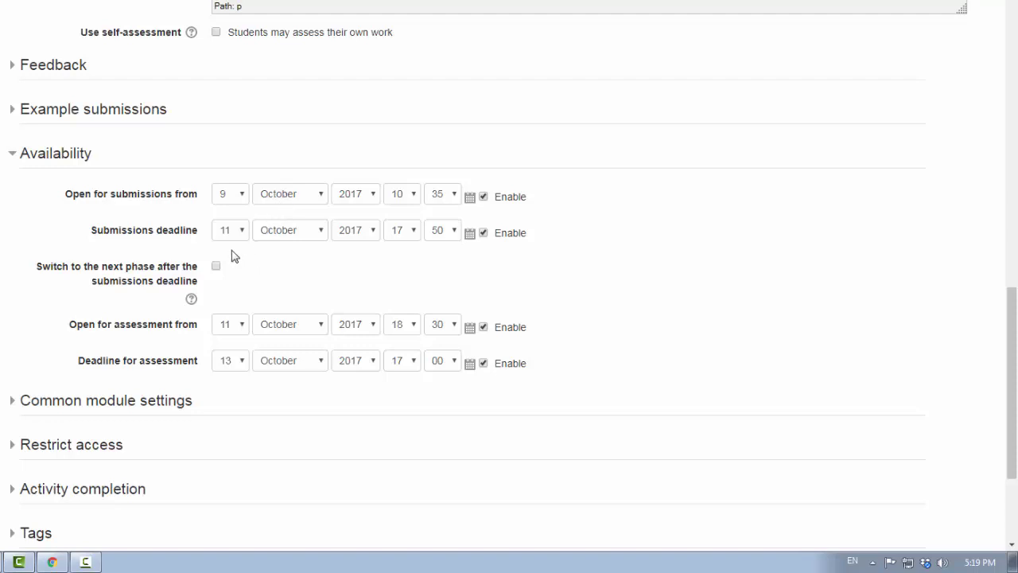
{"action": "left_click_drag", "start_coordinate": [234, 257], "coordinate": [185, 249]}
{"action": "left_click", "coordinate": [108, 255]}
Return to the Peer Assessment - Week 11 overview via the breadcrumb
{"action": "scroll", "coordinate": [220, 277], "scroll_direction": "down", "scroll_amount": 3}
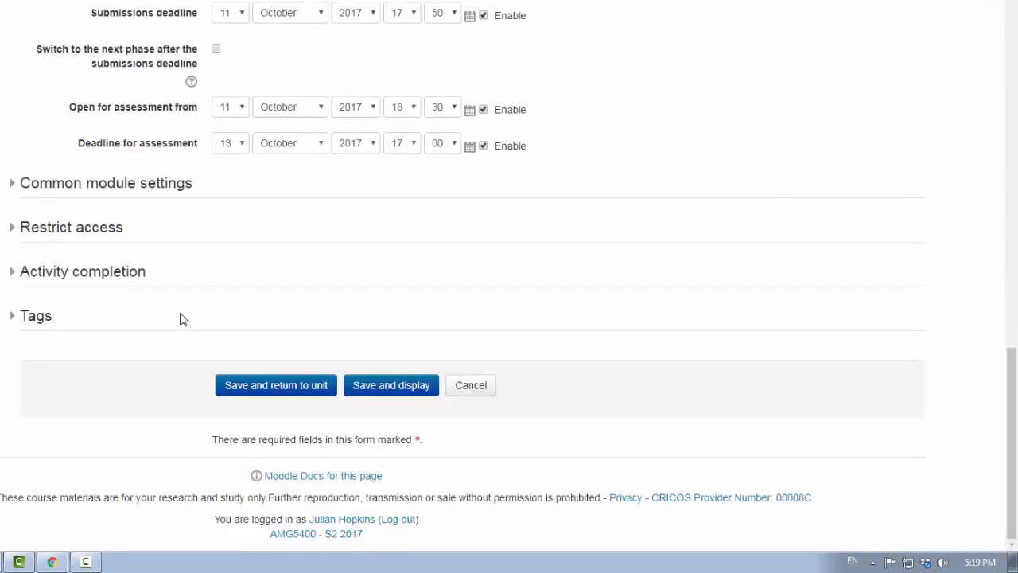
{"action": "scroll", "coordinate": [182, 318], "scroll_direction": "up", "scroll_amount": 2}
{"action": "scroll", "coordinate": [213, 316], "scroll_direction": "up", "scroll_amount": 20}
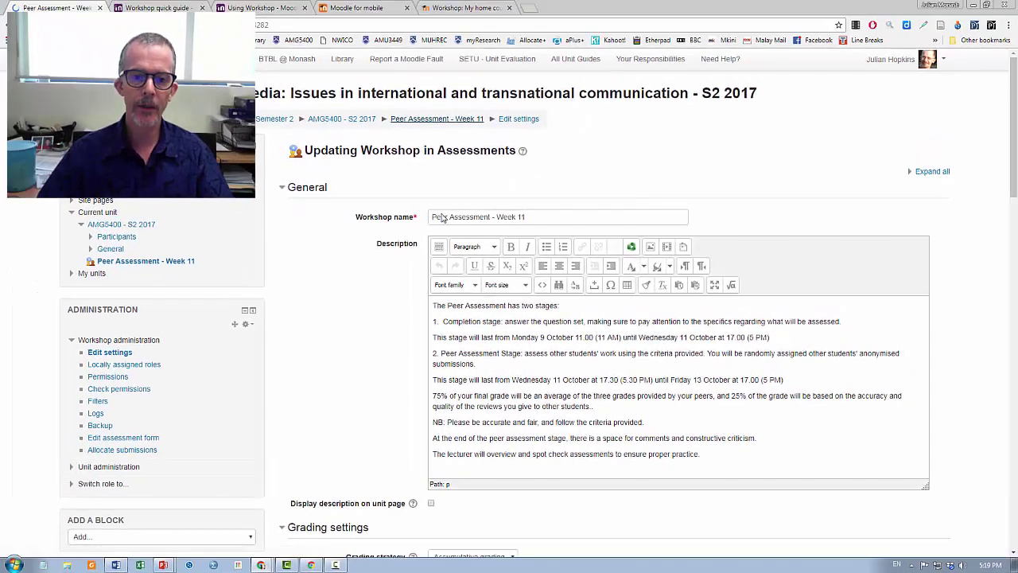
{"action": "left_click", "coordinate": [380, 74]}
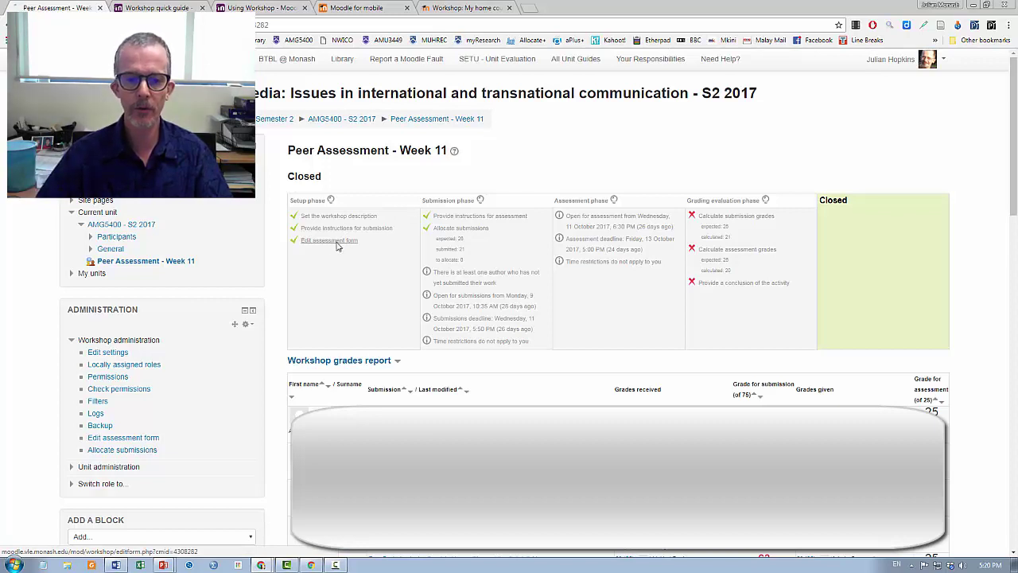
Open the assessment form editor and point out Aspect 1's 2-point grade option
{"action": "left_click", "coordinate": [336, 246]}
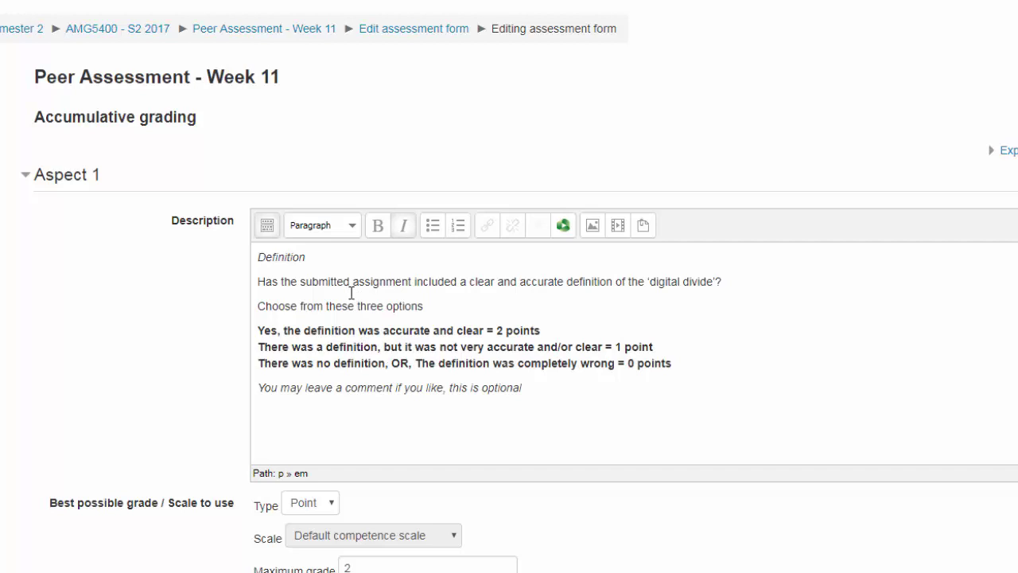
{"action": "left_click_drag", "start_coordinate": [547, 328], "coordinate": [256, 334]}
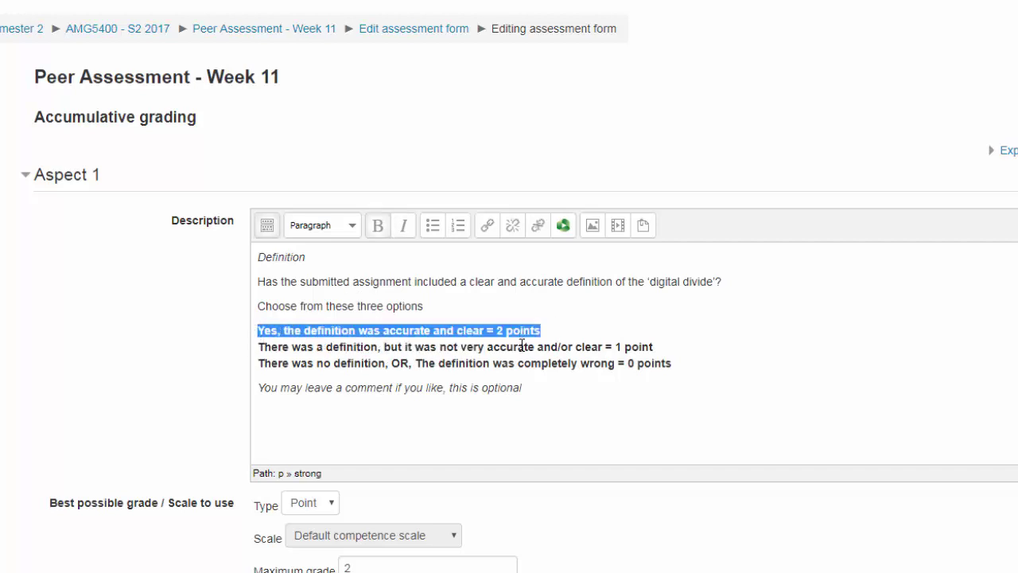
{"action": "left_click", "coordinate": [649, 363]}
{"action": "scroll", "coordinate": [557, 390], "scroll_direction": "down", "scroll_amount": 3}
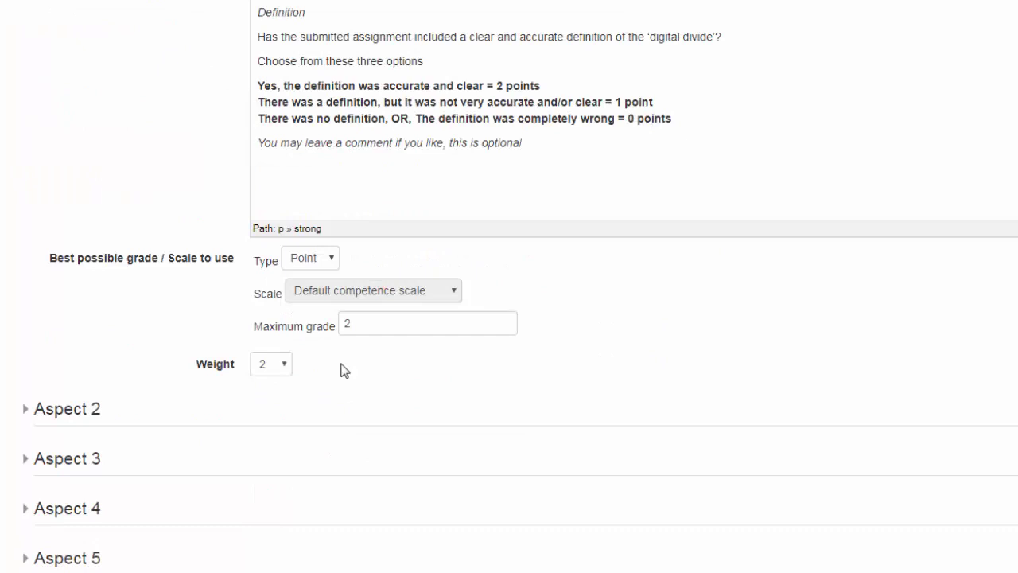
Expand Aspects 2, 3 and 4 to review their descriptions and grades
{"action": "left_click", "coordinate": [84, 412]}
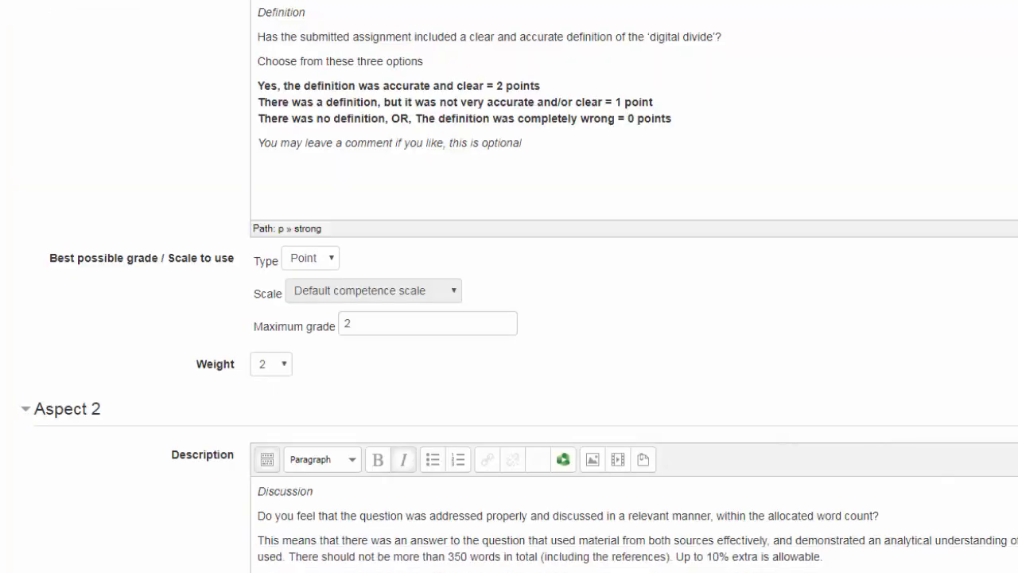
{"action": "scroll", "coordinate": [392, 228], "scroll_direction": "down", "scroll_amount": 4}
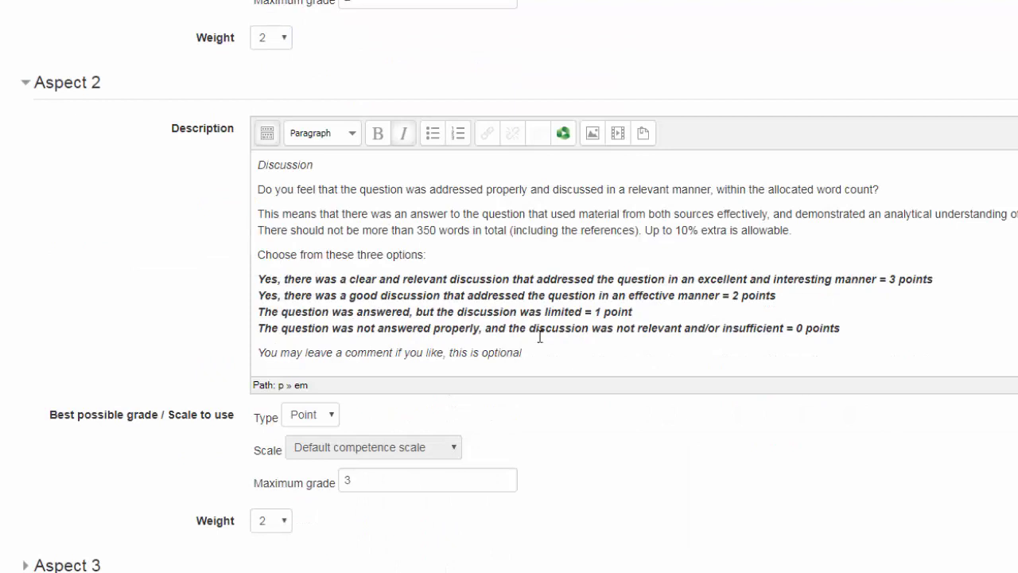
{"action": "scroll", "coordinate": [574, 301], "scroll_direction": "down", "scroll_amount": 3}
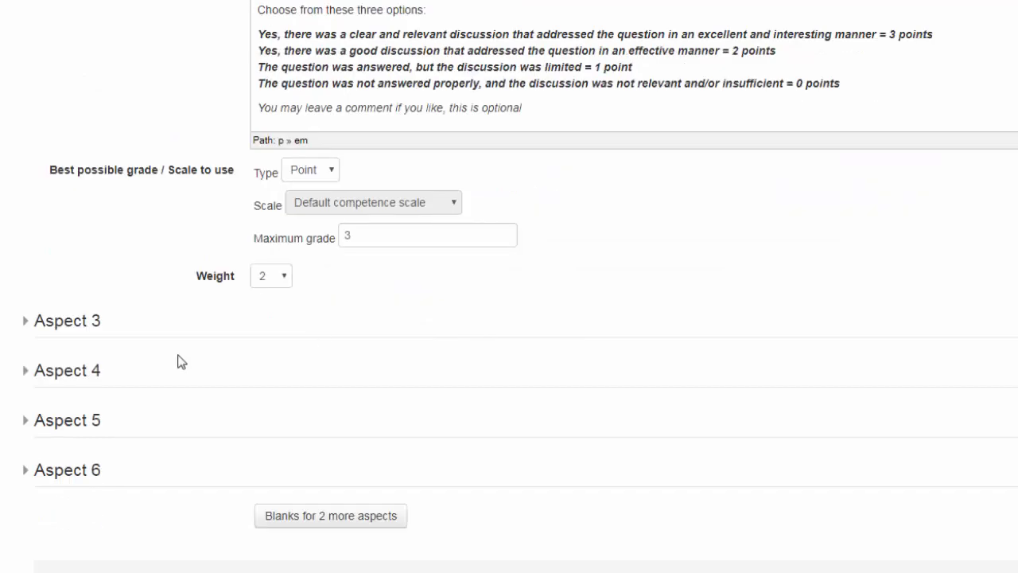
{"action": "left_click", "coordinate": [79, 326]}
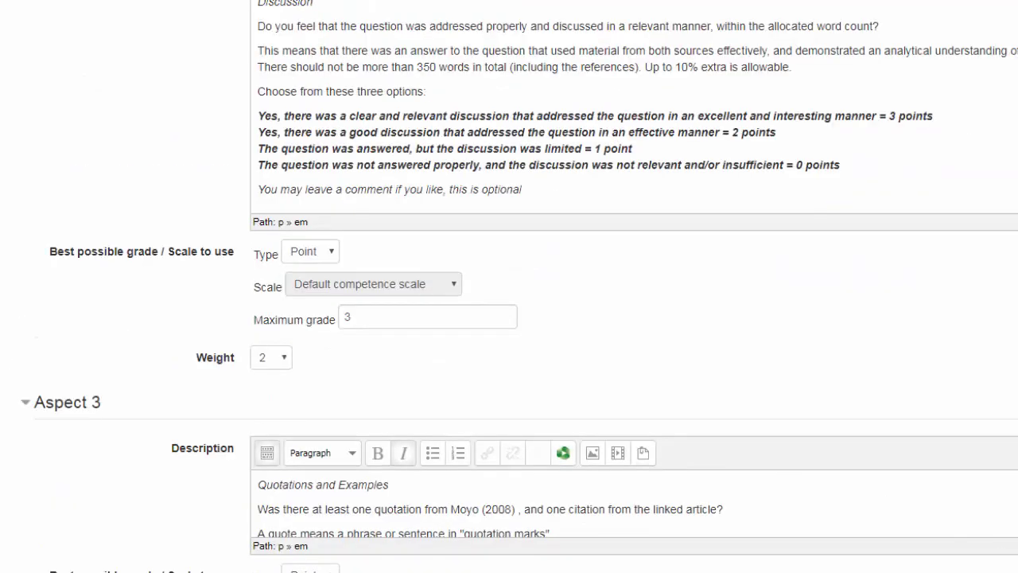
{"action": "scroll", "coordinate": [721, 562], "scroll_direction": "down", "scroll_amount": 1}
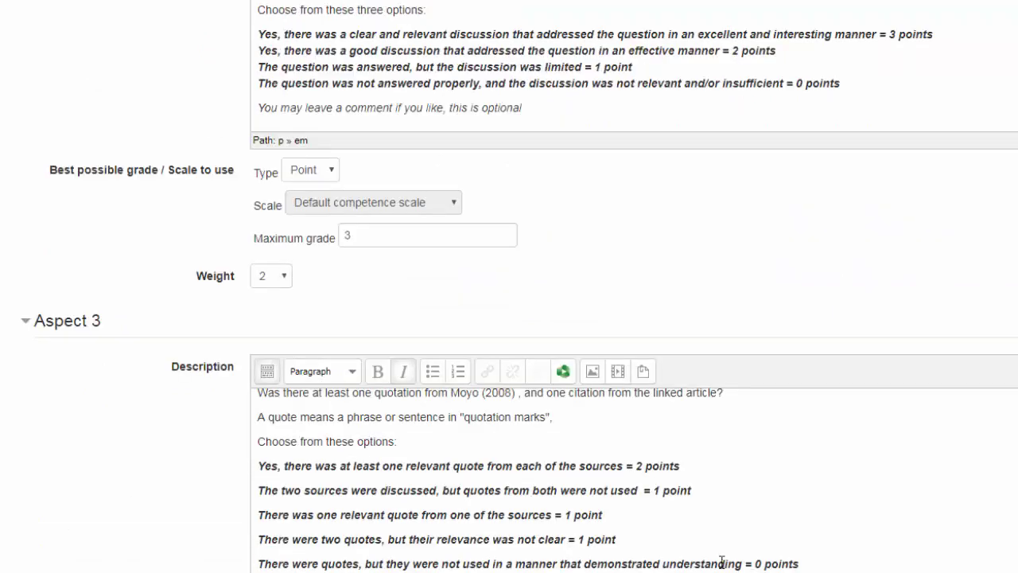
{"action": "scroll", "coordinate": [633, 460], "scroll_direction": "down", "scroll_amount": 3}
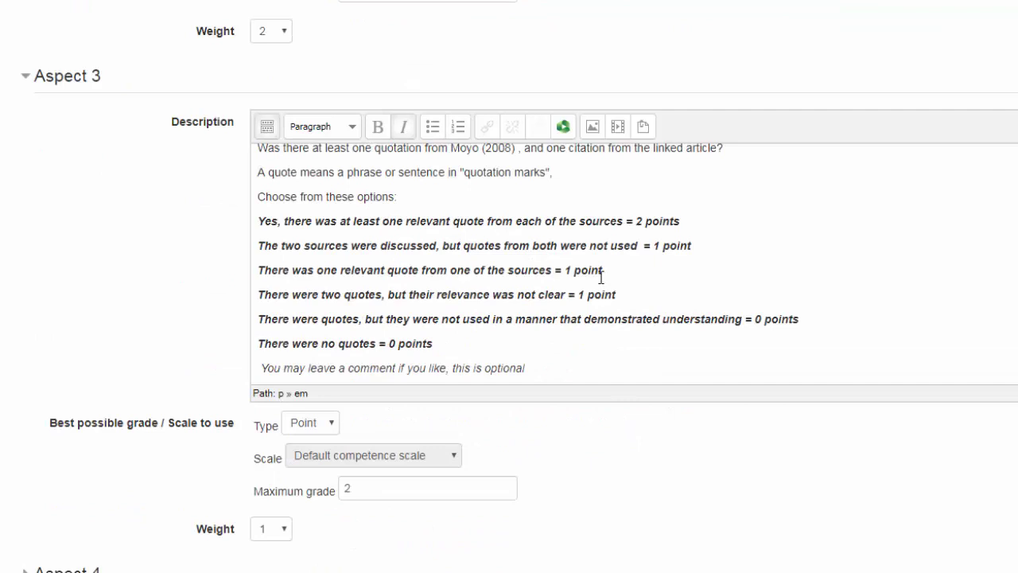
{"action": "scroll", "coordinate": [143, 446], "scroll_direction": "down", "scroll_amount": 2}
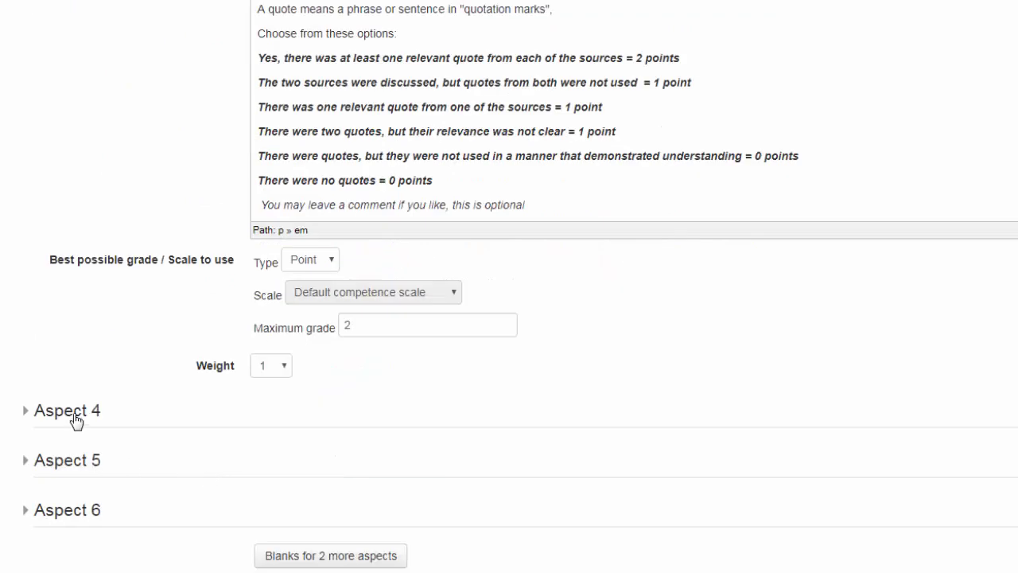
{"action": "left_click", "coordinate": [48, 415]}
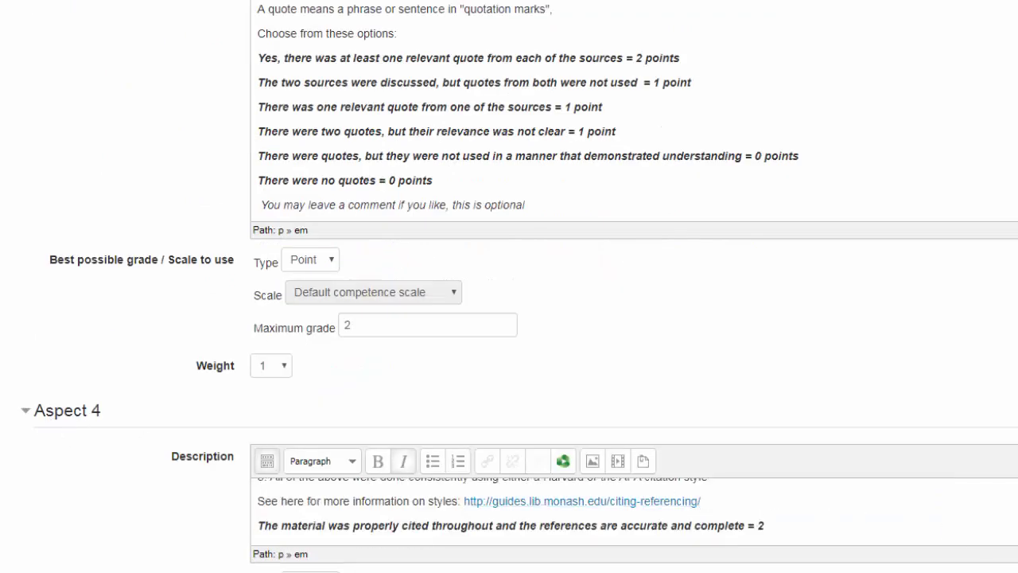
Look over the whole assessment form, then go back to the workshop page
{"action": "scroll", "coordinate": [754, 555], "scroll_direction": "down", "scroll_amount": 1}
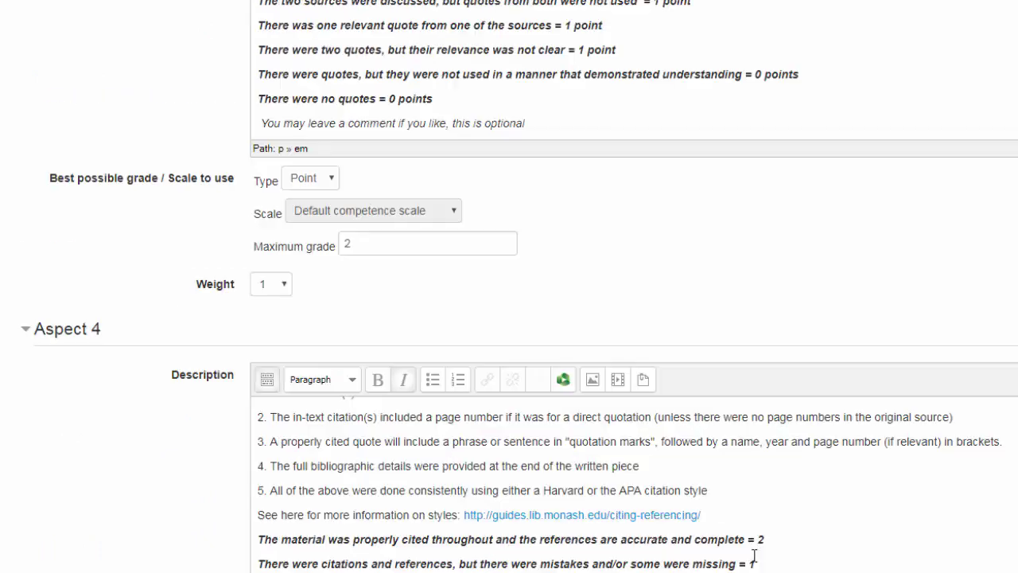
{"action": "scroll", "coordinate": [490, 493], "scroll_direction": "up", "scroll_amount": 1}
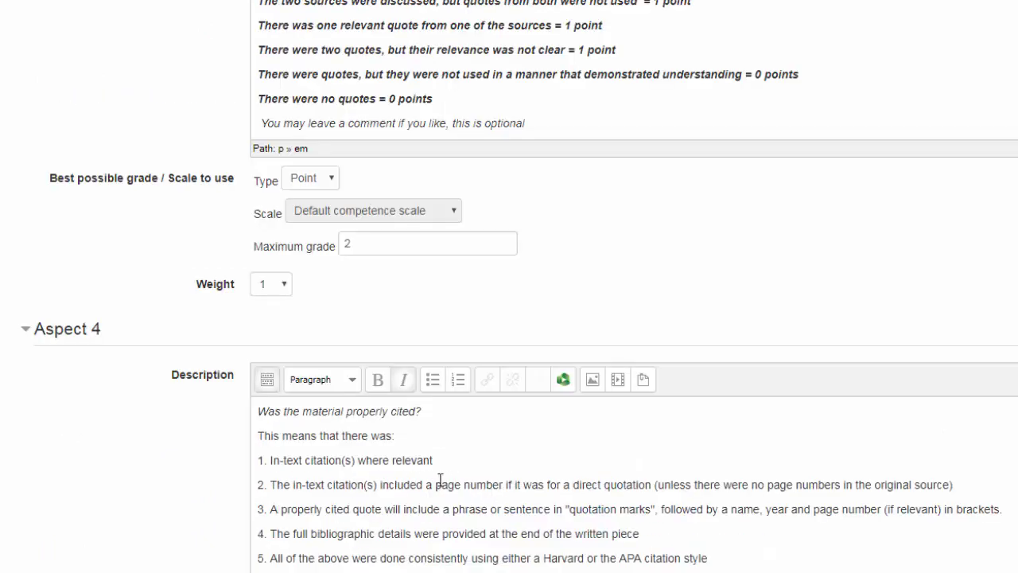
{"action": "scroll", "coordinate": [457, 497], "scroll_direction": "up", "scroll_amount": 3}
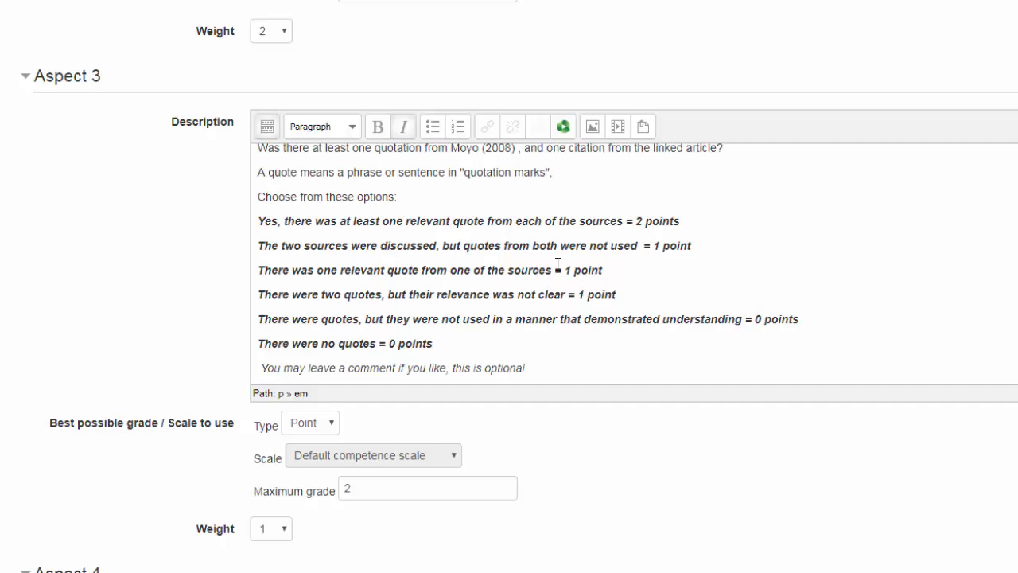
{"action": "scroll", "coordinate": [454, 234], "scroll_direction": "up", "scroll_amount": 1}
{"action": "scroll", "coordinate": [284, 244], "scroll_direction": "up", "scroll_amount": 7}
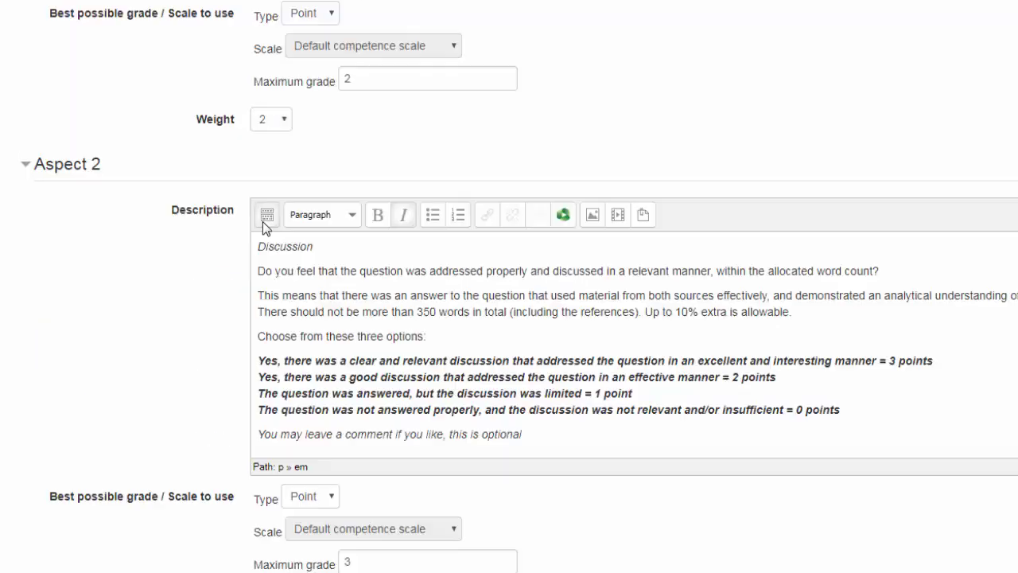
{"action": "scroll", "coordinate": [304, 202], "scroll_direction": "up", "scroll_amount": 2}
{"action": "scroll", "coordinate": [329, 266], "scroll_direction": "up", "scroll_amount": 2}
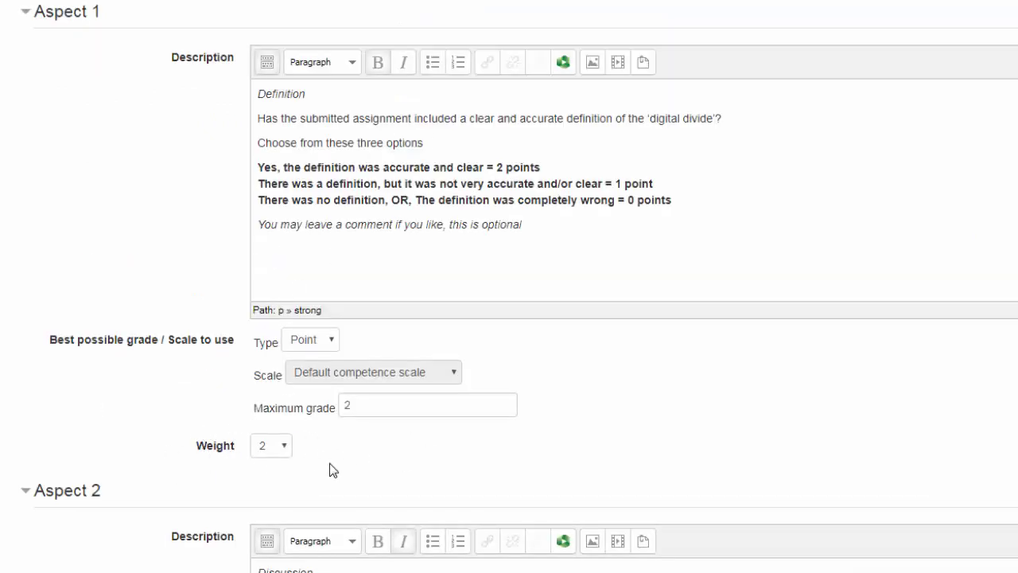
{"action": "scroll", "coordinate": [352, 484], "scroll_direction": "down", "scroll_amount": 10}
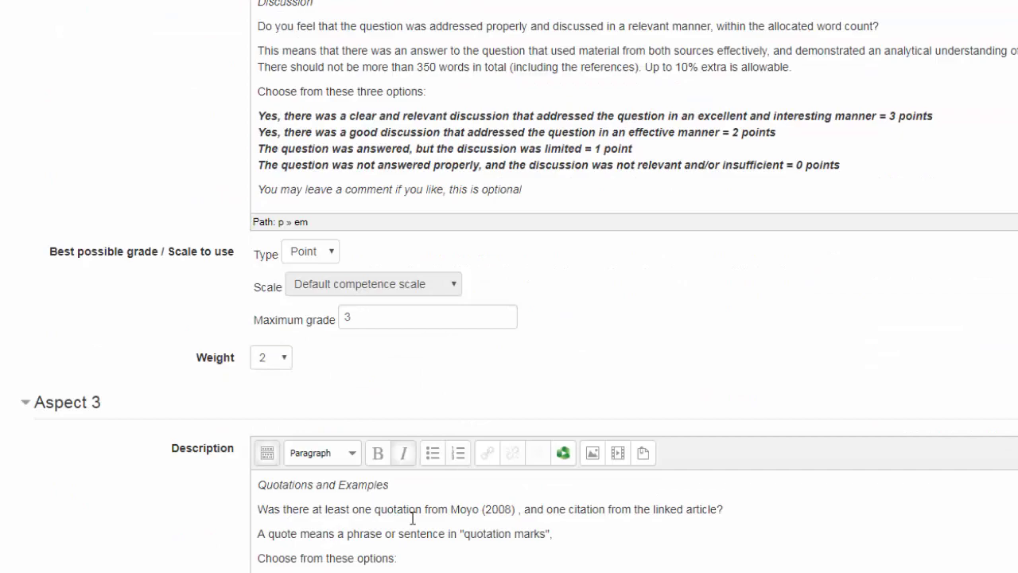
{"action": "scroll", "coordinate": [389, 563], "scroll_direction": "down", "scroll_amount": 7}
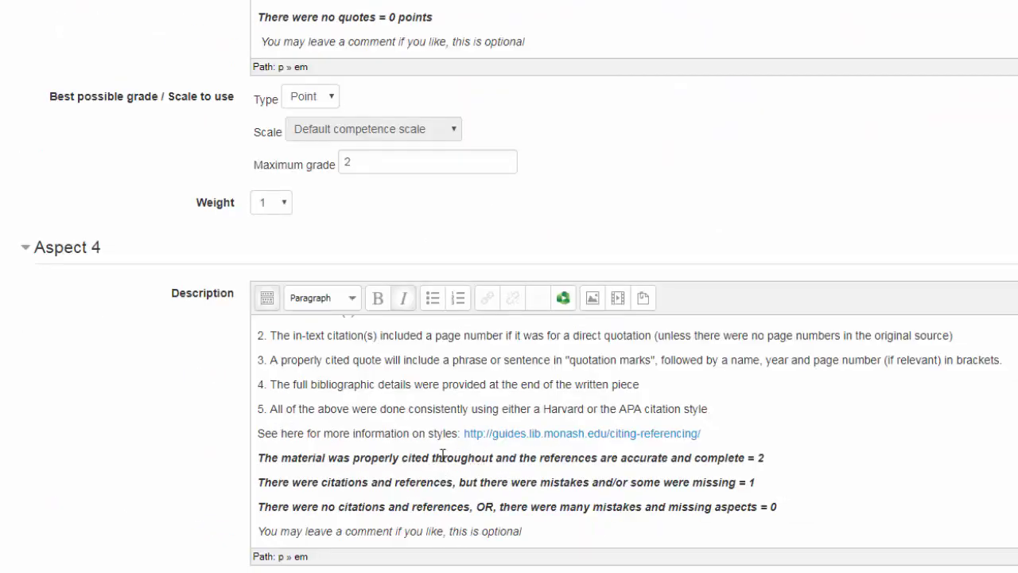
{"action": "scroll", "coordinate": [377, 227], "scroll_direction": "up", "scroll_amount": 12}
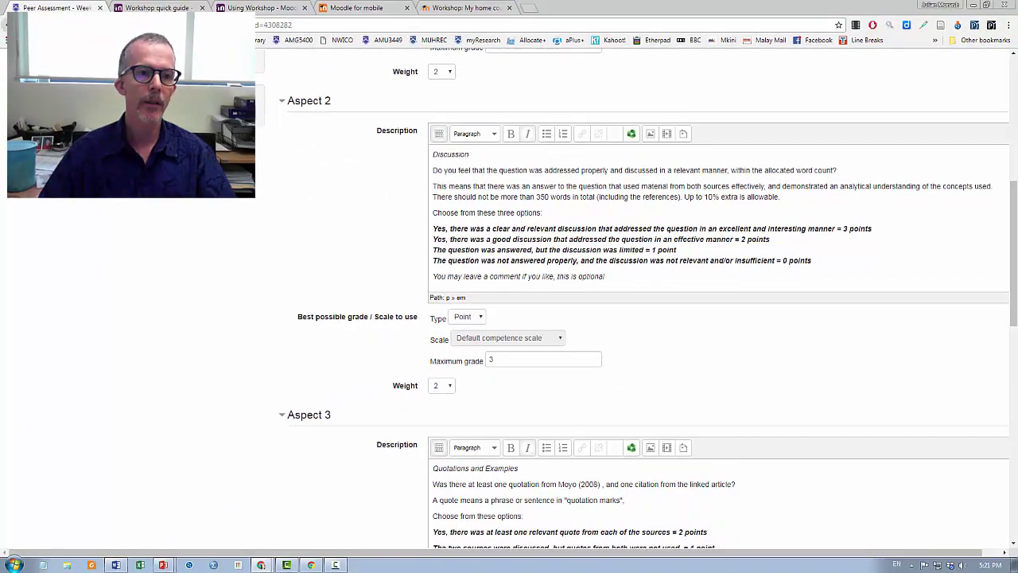
{"action": "key", "text": "alt+Left"}
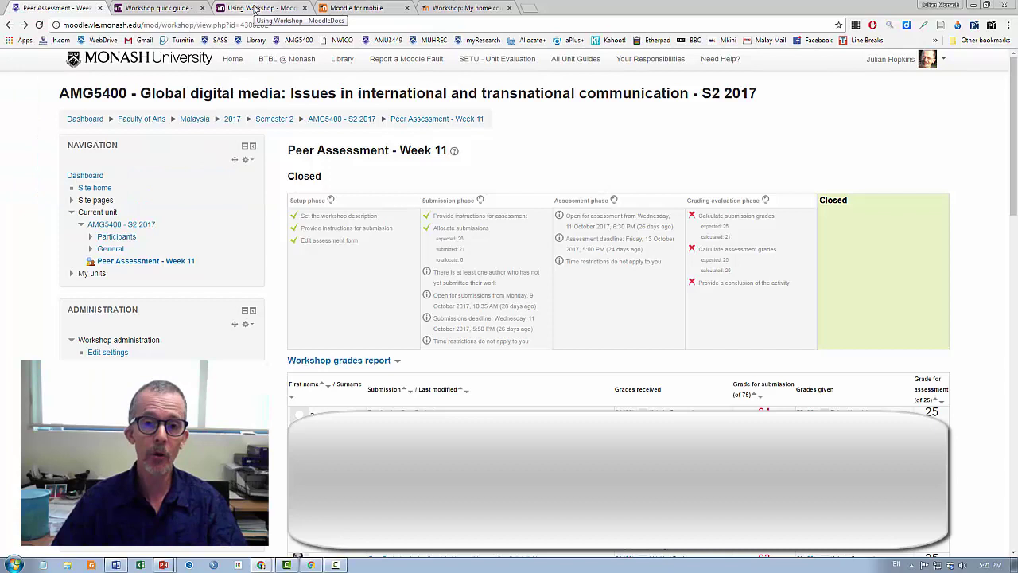
View the Workshop quick guide and Using Workshop docs, then the moodle.org Workshop forum
{"action": "left_click", "coordinate": [189, 8]}
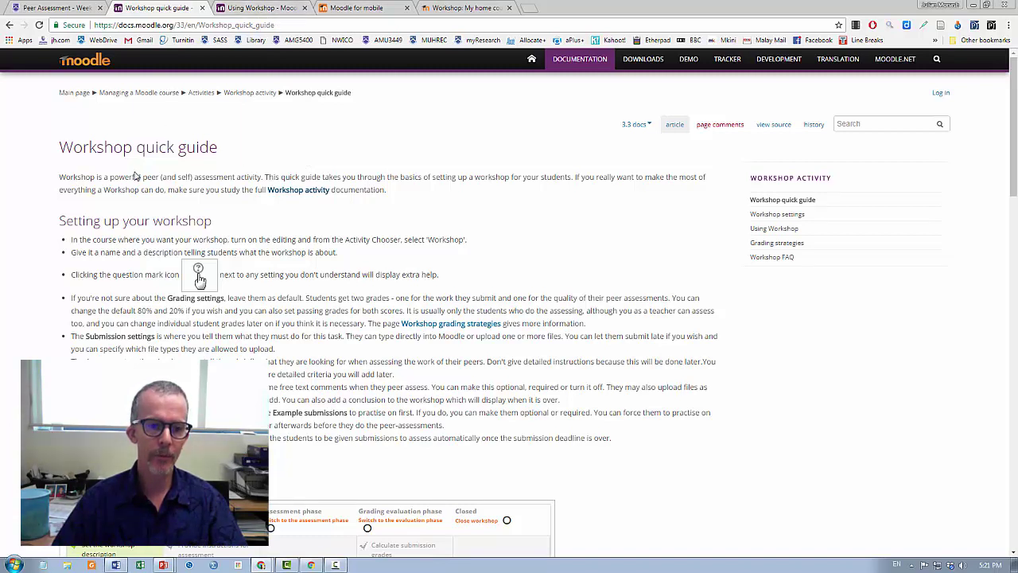
{"action": "left_click", "coordinate": [252, 11]}
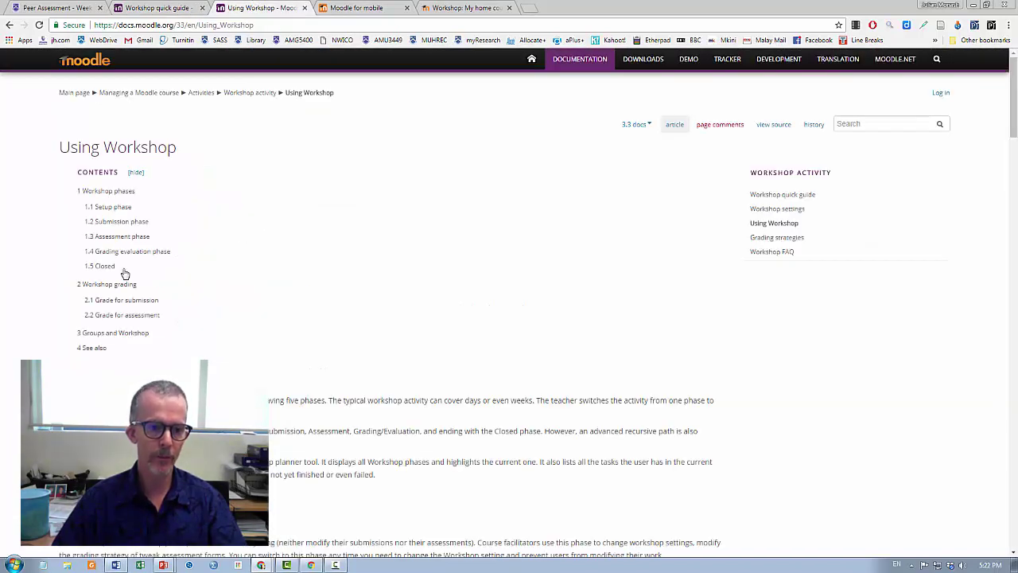
{"action": "left_click", "coordinate": [347, 11]}
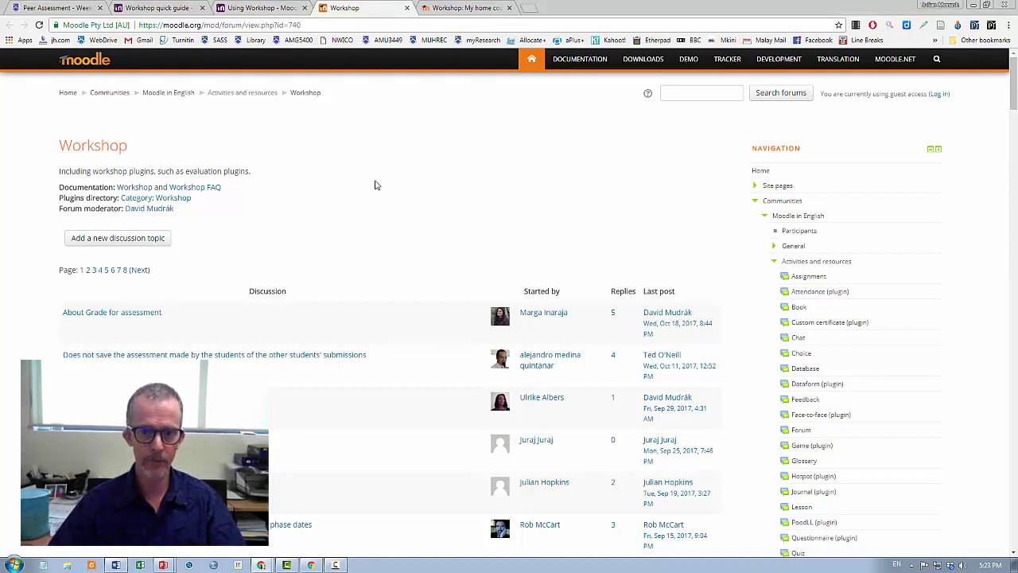
Briefly show the Mount Orange School demo site, then return to the Peer Assessment - Week 11 tab
{"action": "key", "text": "alt+Tab"}
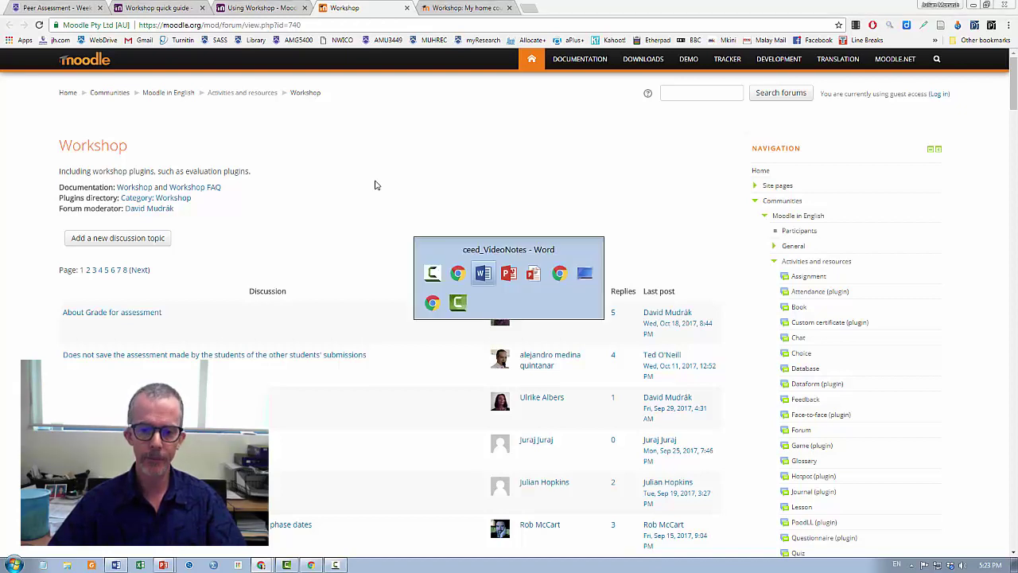
{"action": "key", "text": "alt+Tab"}
{"action": "key", "text": "alt+Tab"}
{"action": "key", "text": "alt+Tab"}
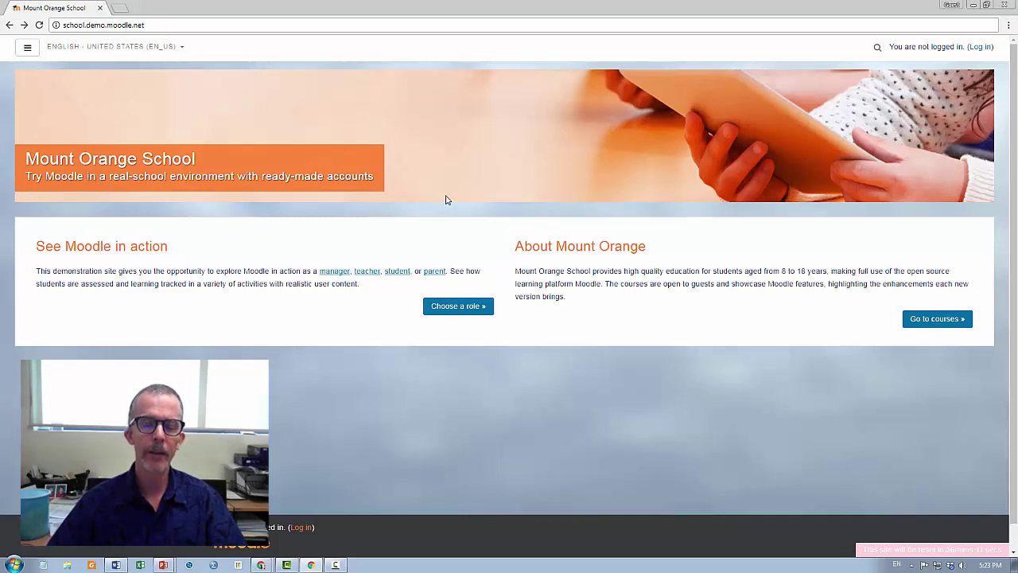
{"action": "key", "text": "alt+Tab"}
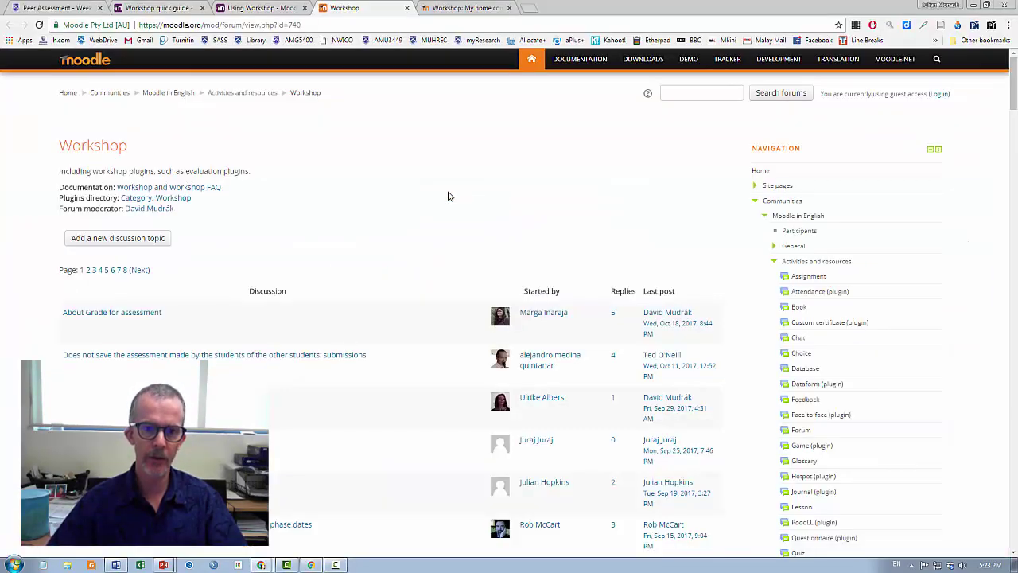
{"action": "key", "text": "ctrl+1"}
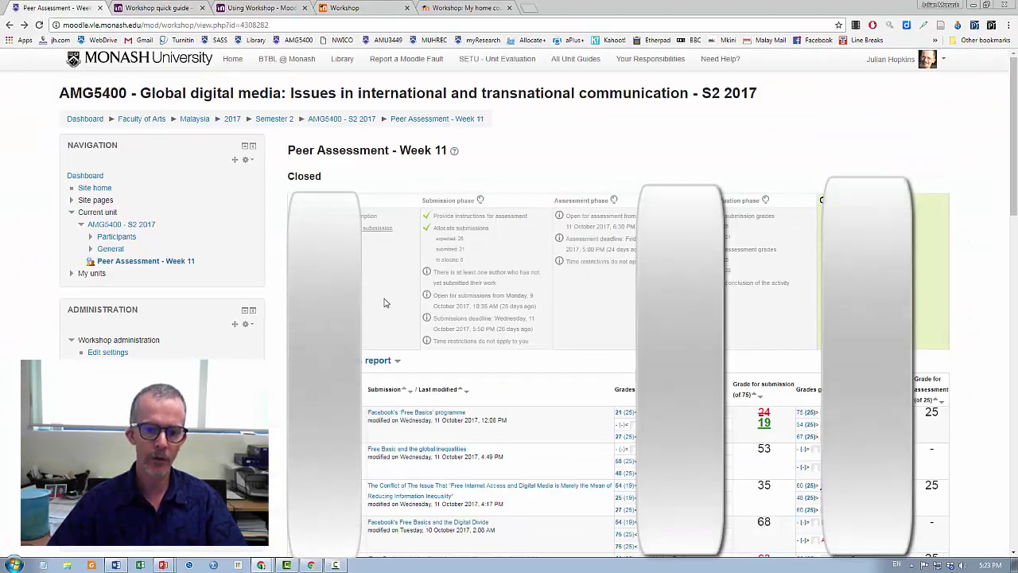
Scroll through the Week 11 grades report to show the overridden grades
{"action": "scroll", "coordinate": [467, 397], "scroll_direction": "down", "scroll_amount": 3}
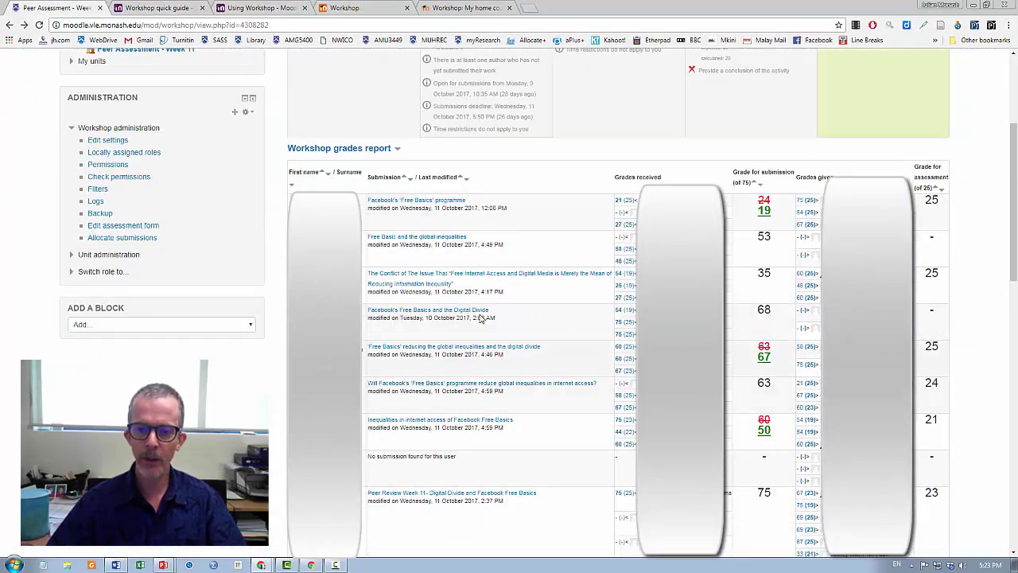
{"action": "scroll", "coordinate": [451, 192], "scroll_direction": "up", "scroll_amount": 2}
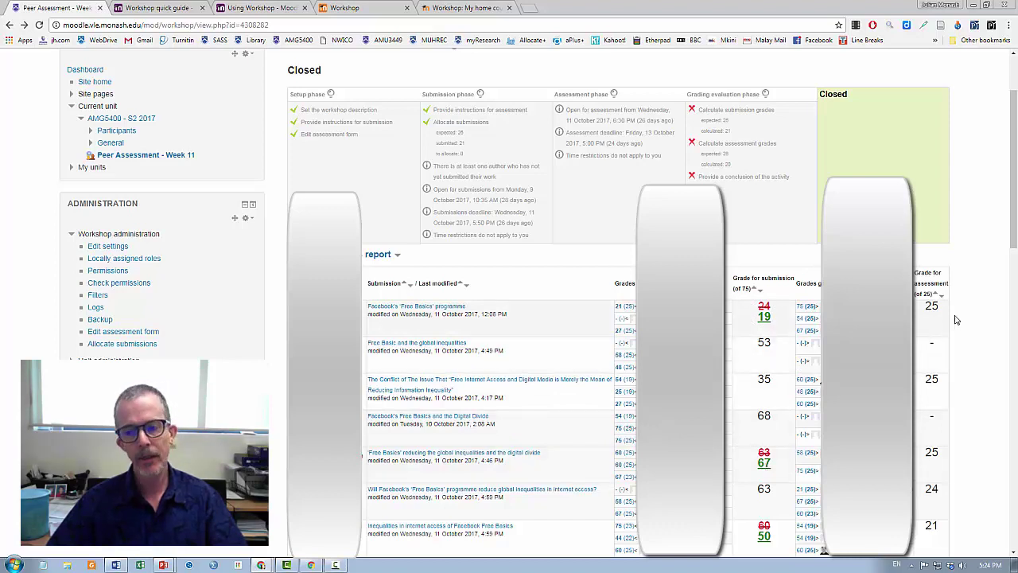
{"action": "scroll", "coordinate": [948, 348], "scroll_direction": "down", "scroll_amount": 1}
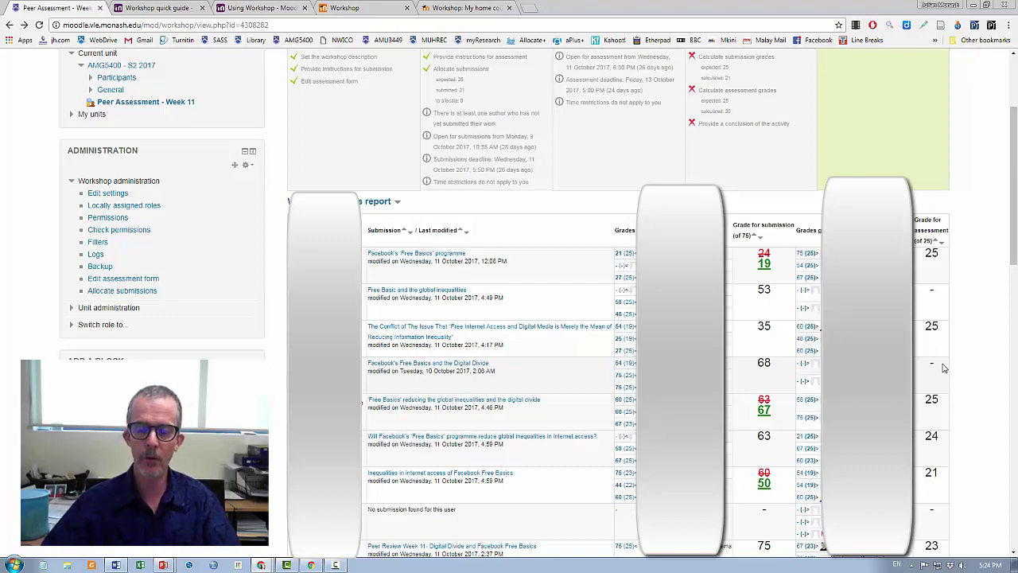
{"action": "scroll", "coordinate": [522, 189], "scroll_direction": "up", "scroll_amount": 2}
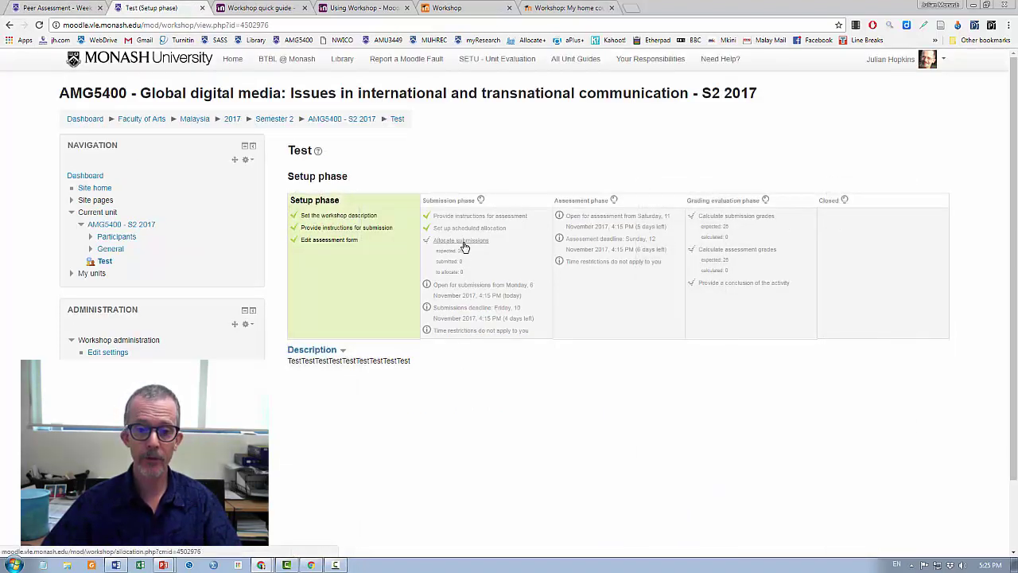
Run random allocation with 3 reviews per submission, removing current allocations and allowing non-submitters to assess
{"action": "left_click", "coordinate": [462, 242]}
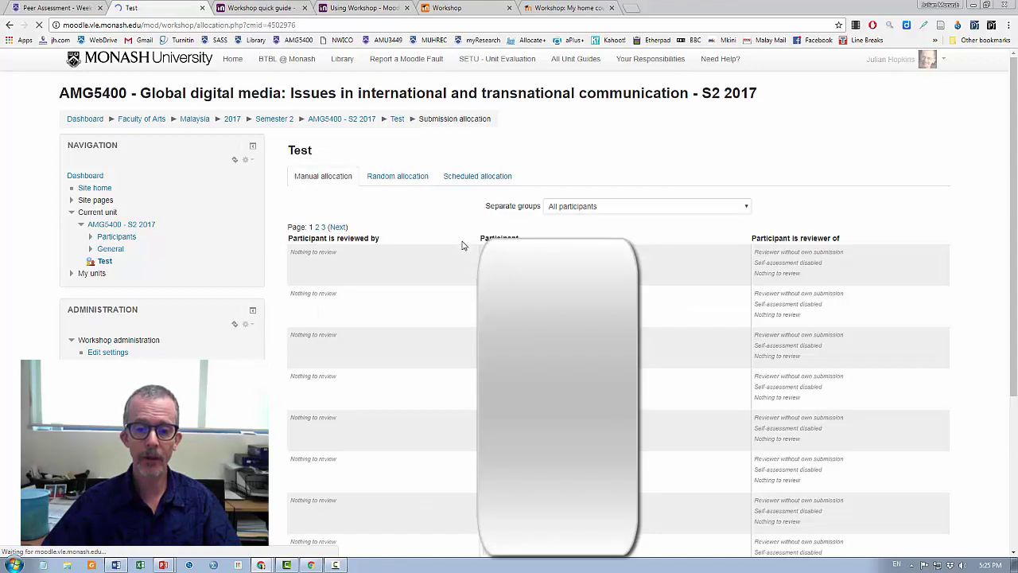
{"action": "left_click", "coordinate": [397, 177]}
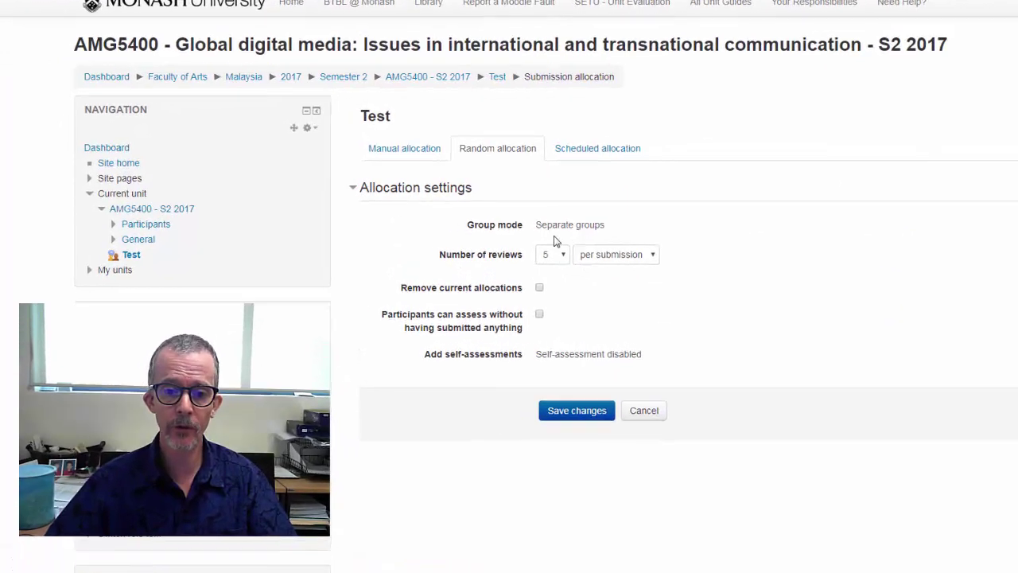
{"action": "left_click", "coordinate": [563, 254]}
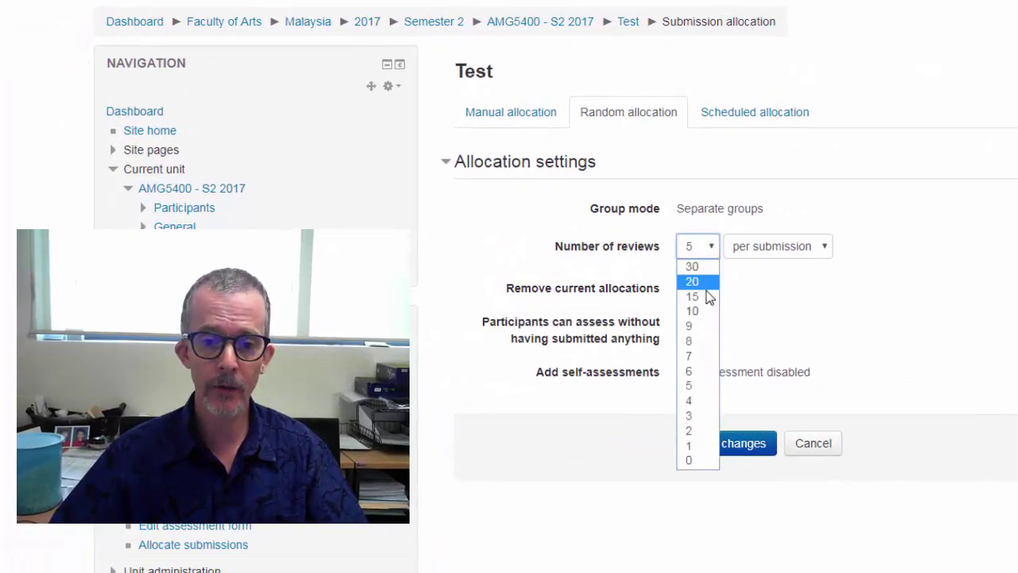
{"action": "left_click", "coordinate": [690, 415]}
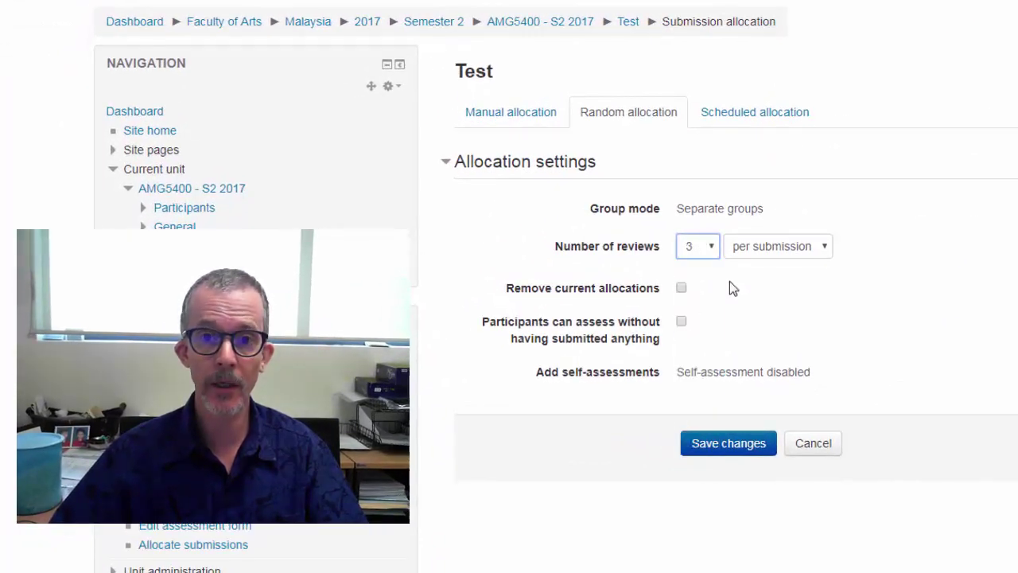
{"action": "left_click", "coordinate": [682, 288]}
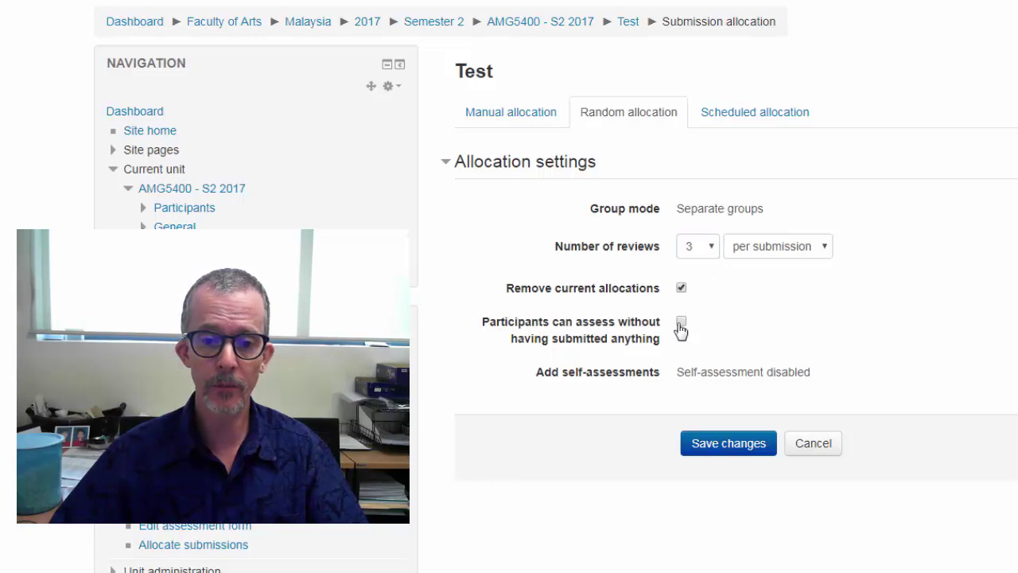
{"action": "left_click", "coordinate": [681, 322]}
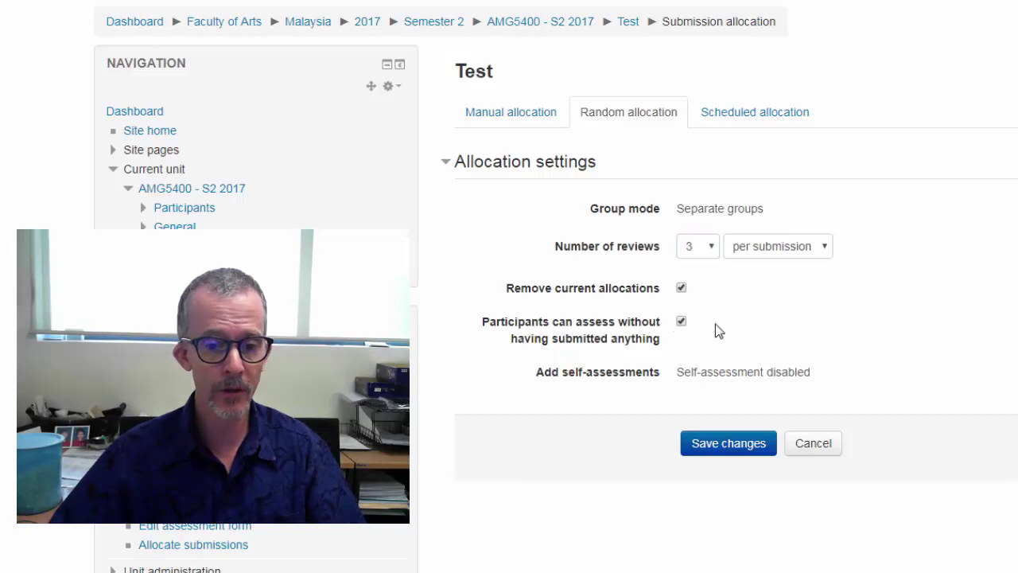
{"action": "left_click", "coordinate": [722, 447]}
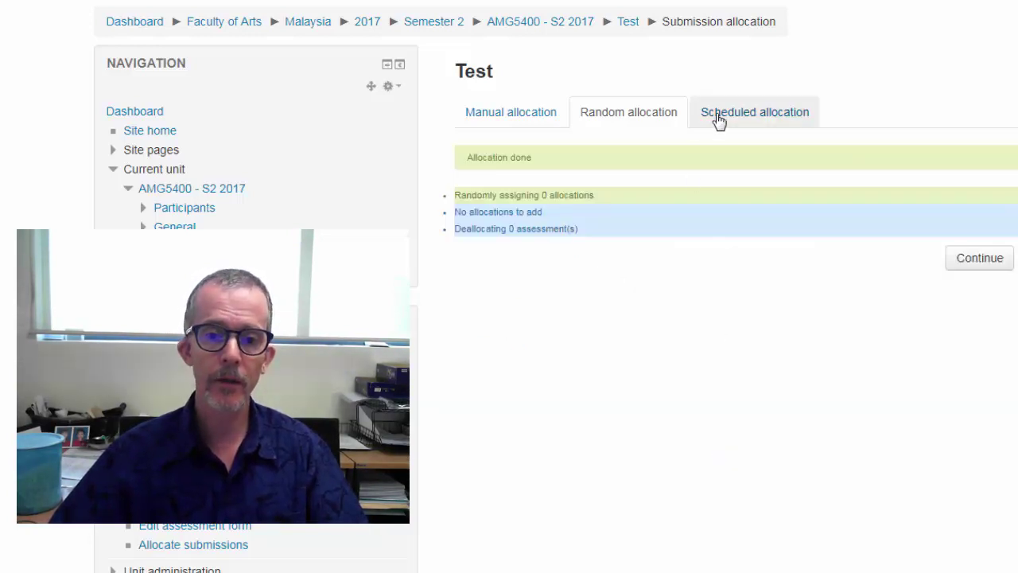
Enable scheduled allocation for the Test workshop and save it
{"action": "left_click", "coordinate": [766, 121]}
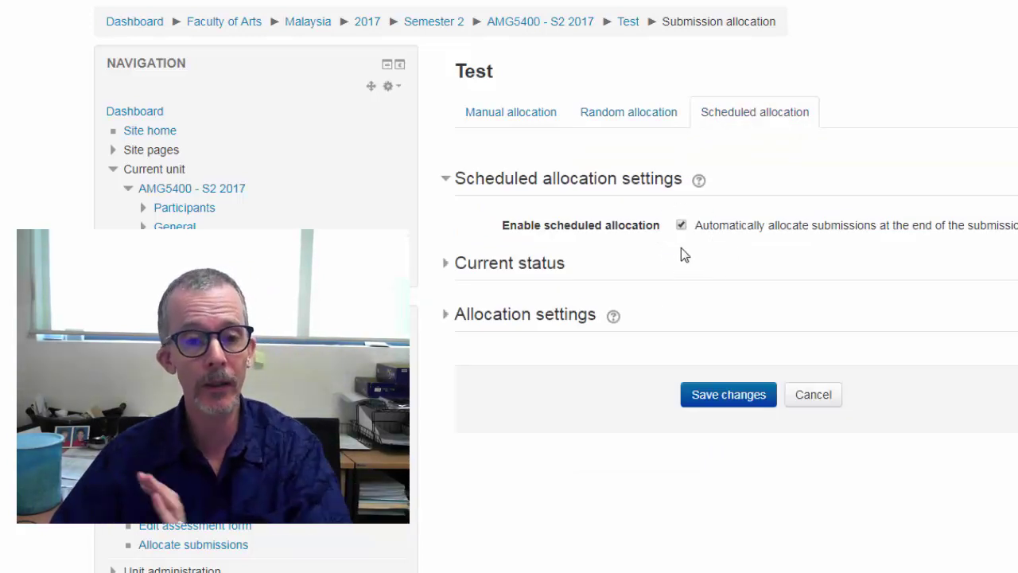
{"action": "left_click", "coordinate": [449, 264]}
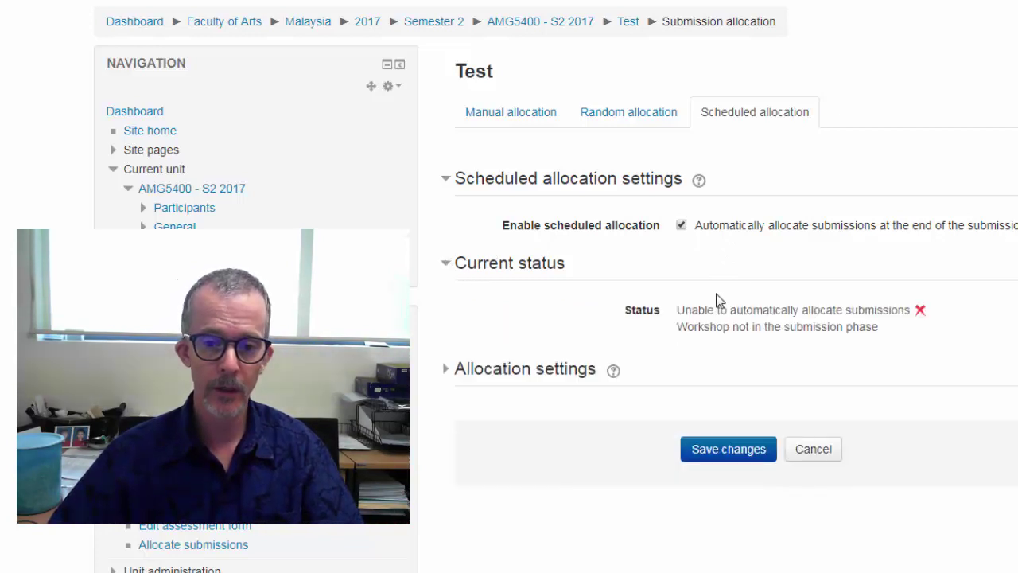
{"action": "left_click", "coordinate": [445, 369]}
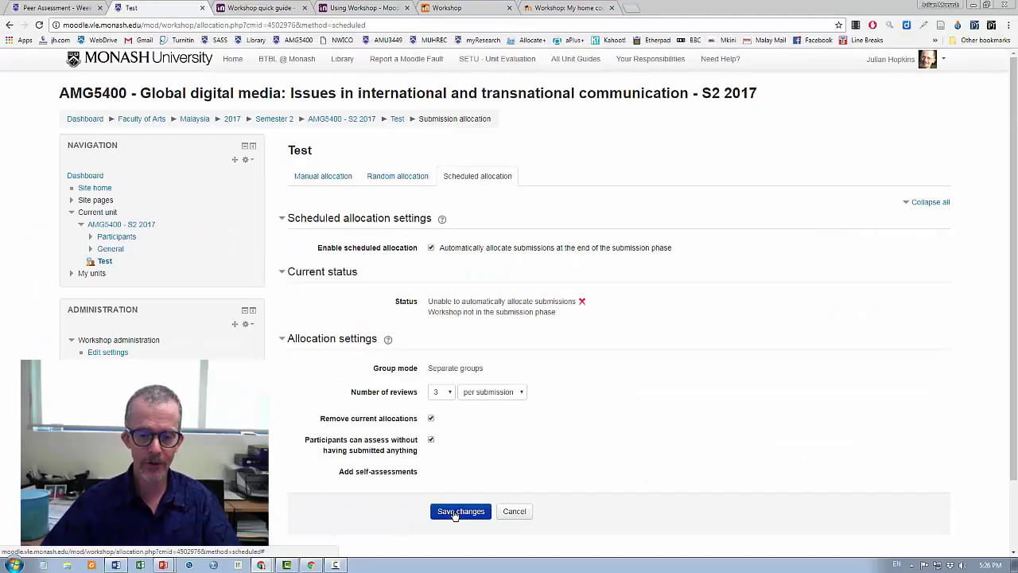
{"action": "left_click", "coordinate": [456, 512]}
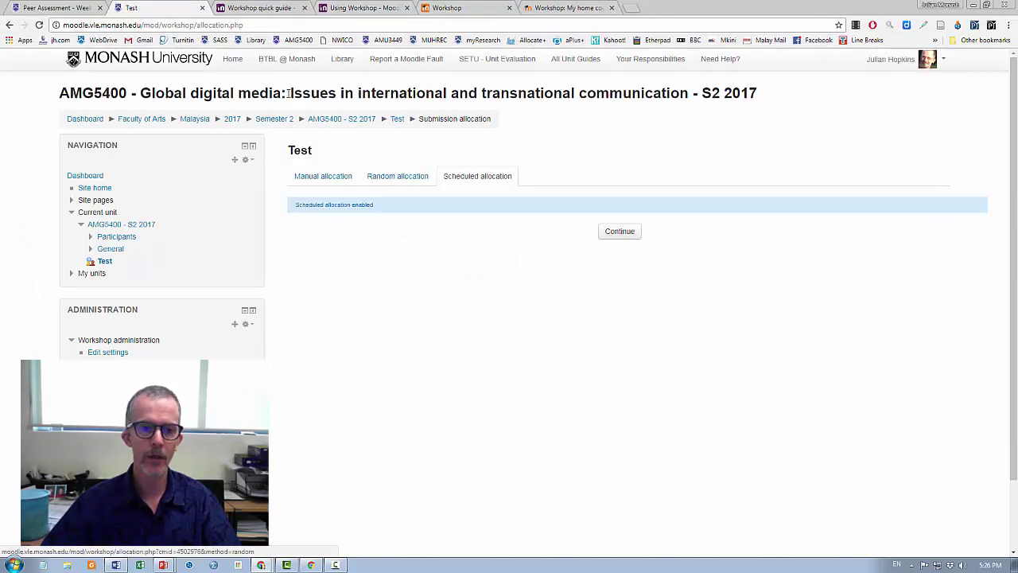
Move the Test workshop into its submission phase, then bring up the My home country workshop
{"action": "left_click", "coordinate": [620, 231]}
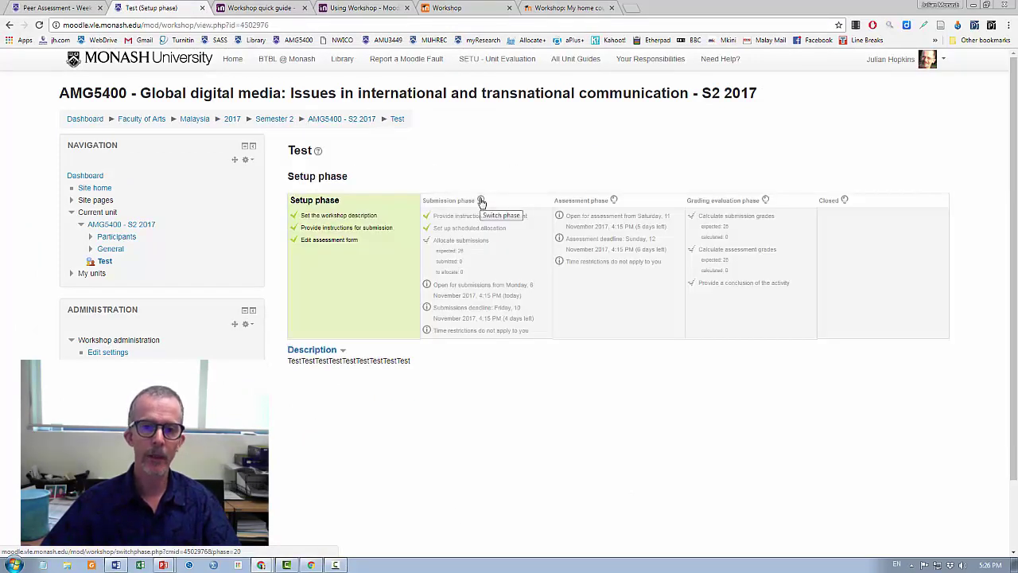
{"action": "left_click", "coordinate": [480, 201]}
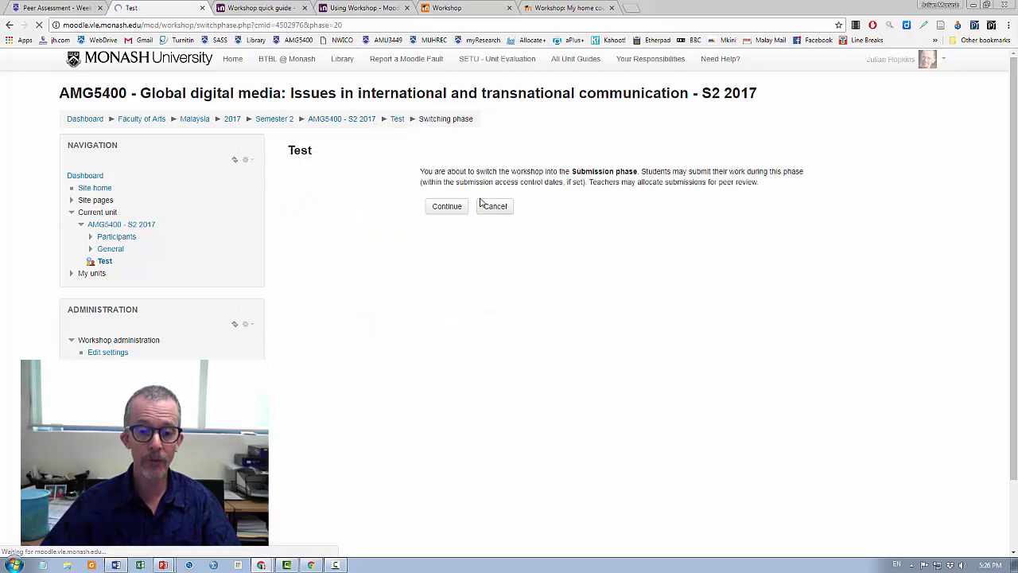
{"action": "left_click", "coordinate": [455, 207]}
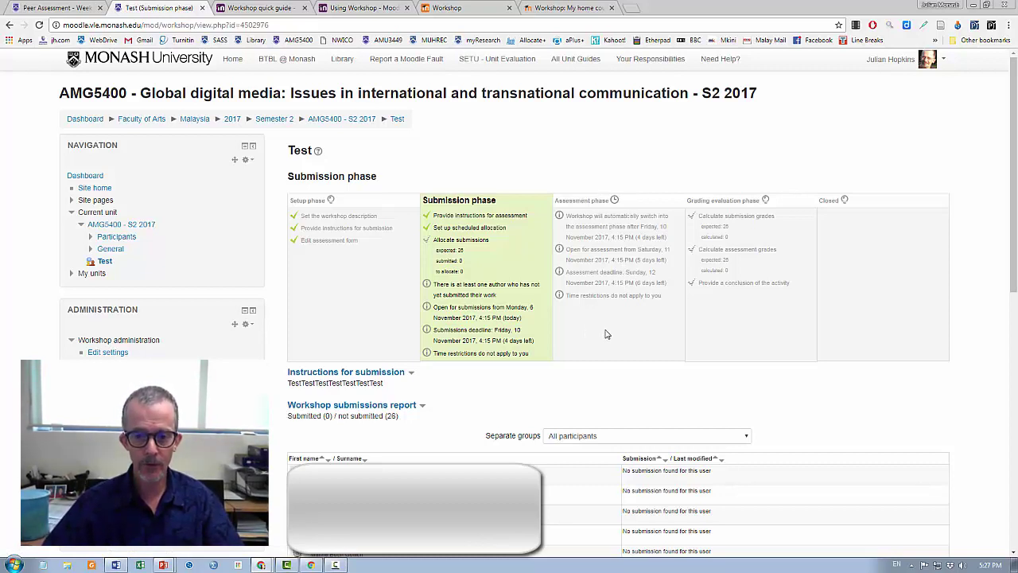
{"action": "left_click", "coordinate": [557, 8]}
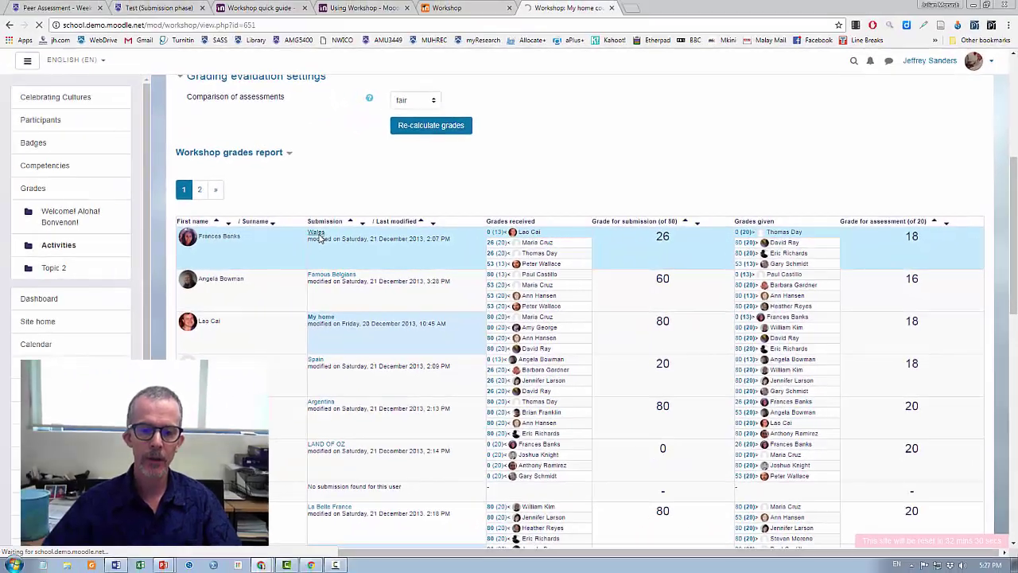
Open the Wales submission (calculated grade 26) and begin its author feedback
{"action": "left_click", "coordinate": [193, 223]}
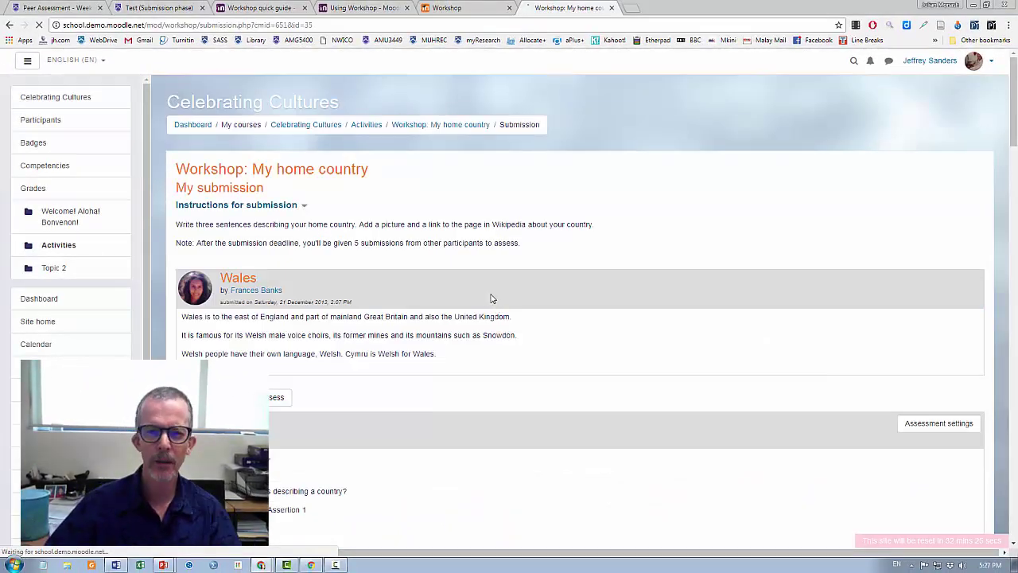
{"action": "scroll", "coordinate": [420, 338], "scroll_direction": "down", "scroll_amount": 5}
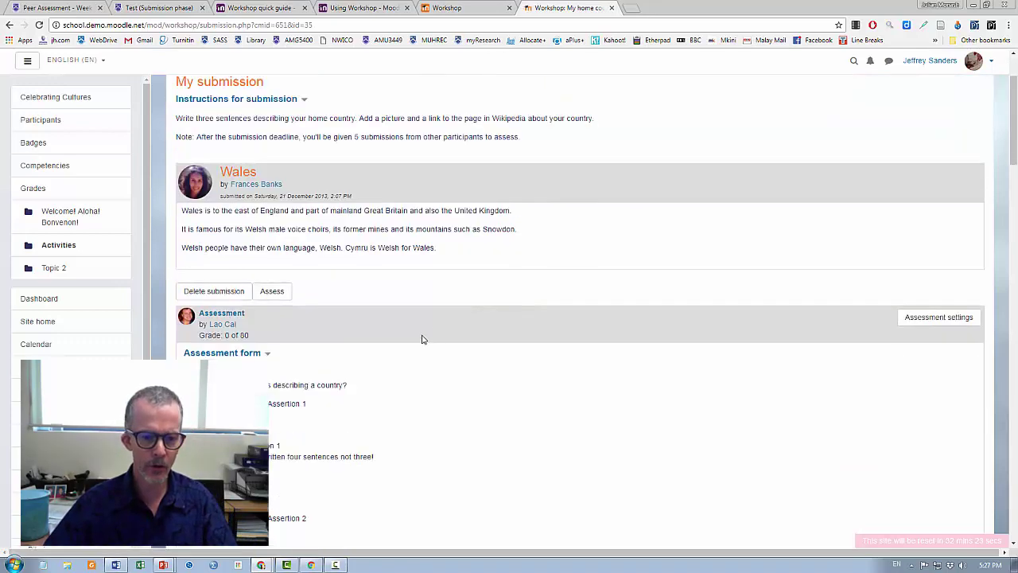
{"action": "scroll", "coordinate": [381, 358], "scroll_direction": "down", "scroll_amount": 2}
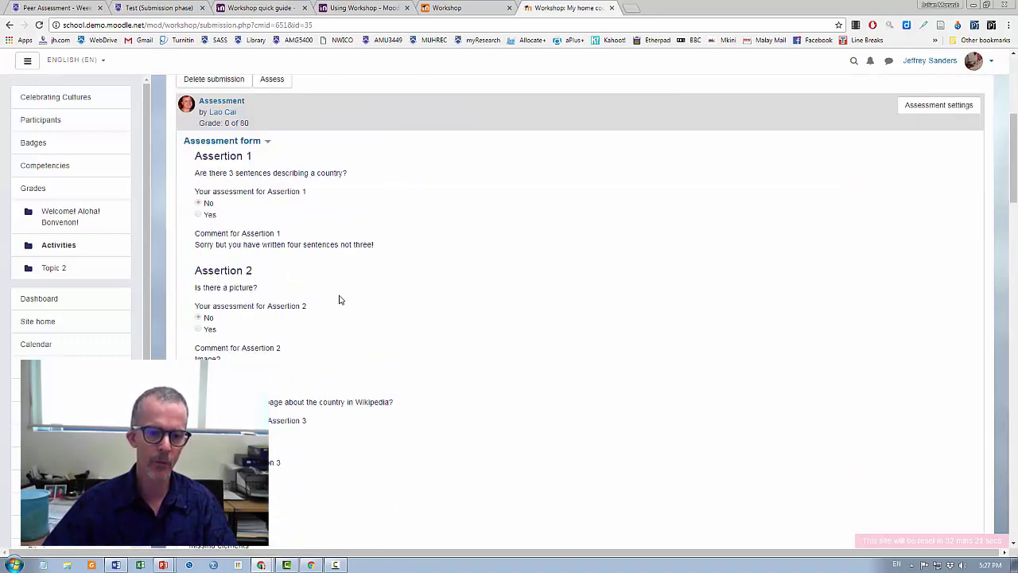
{"action": "scroll", "coordinate": [427, 279], "scroll_direction": "down", "scroll_amount": 10}
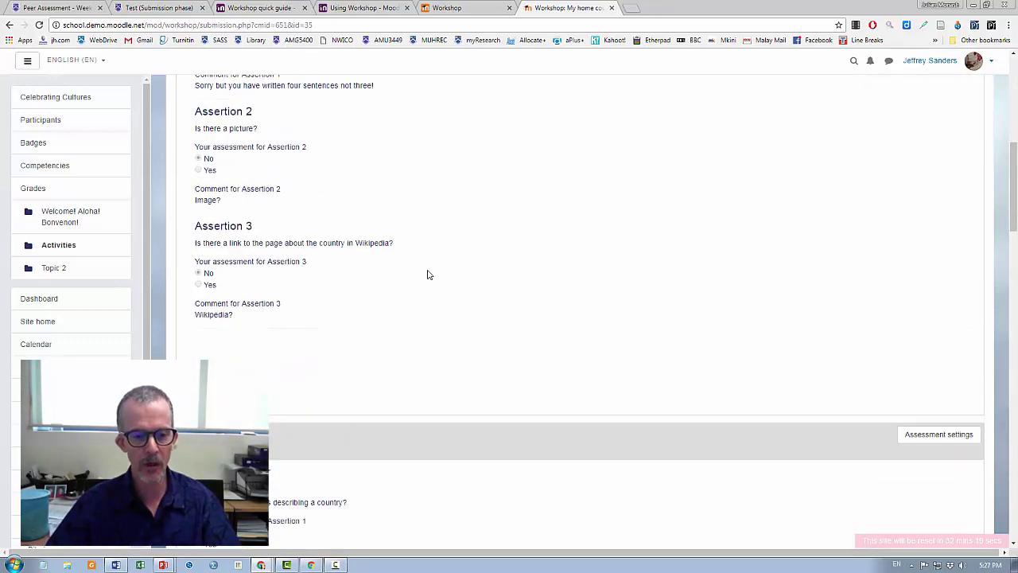
{"action": "scroll", "coordinate": [489, 379], "scroll_direction": "down", "scroll_amount": 12}
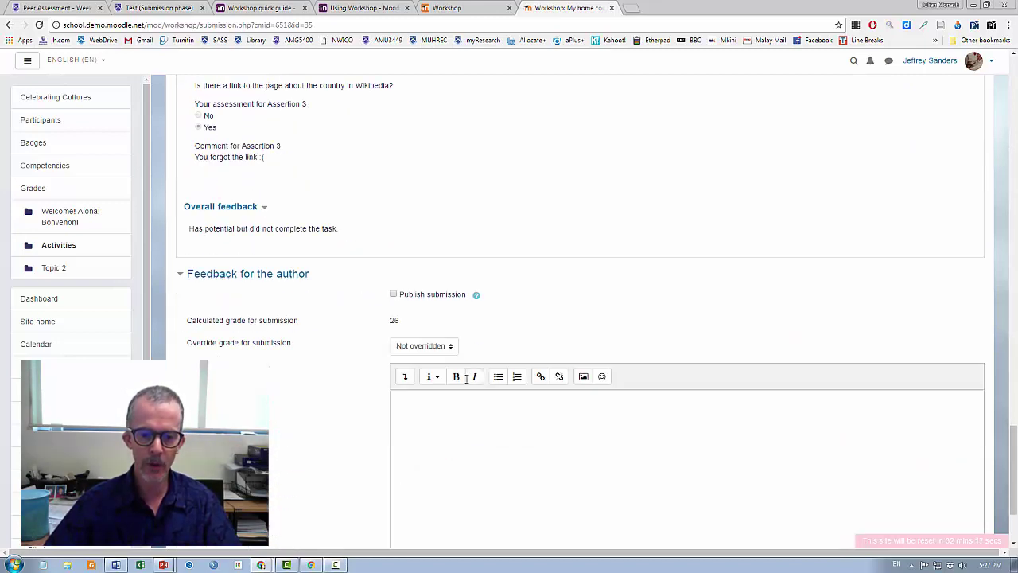
{"action": "left_click", "coordinate": [504, 282]}
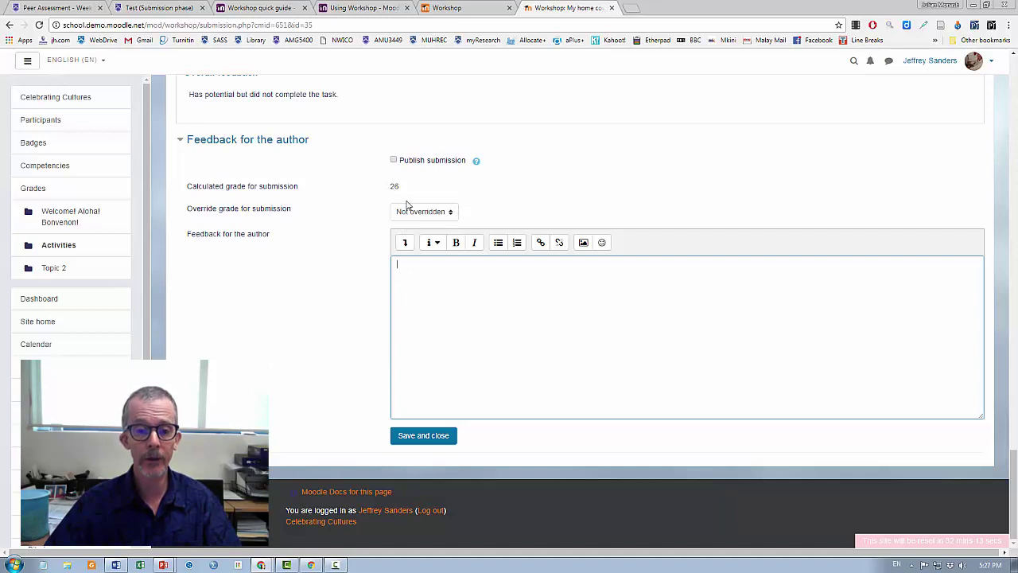
Leave the Wales submission grade not overridden and start the author feedback
{"action": "left_click", "coordinate": [452, 211]}
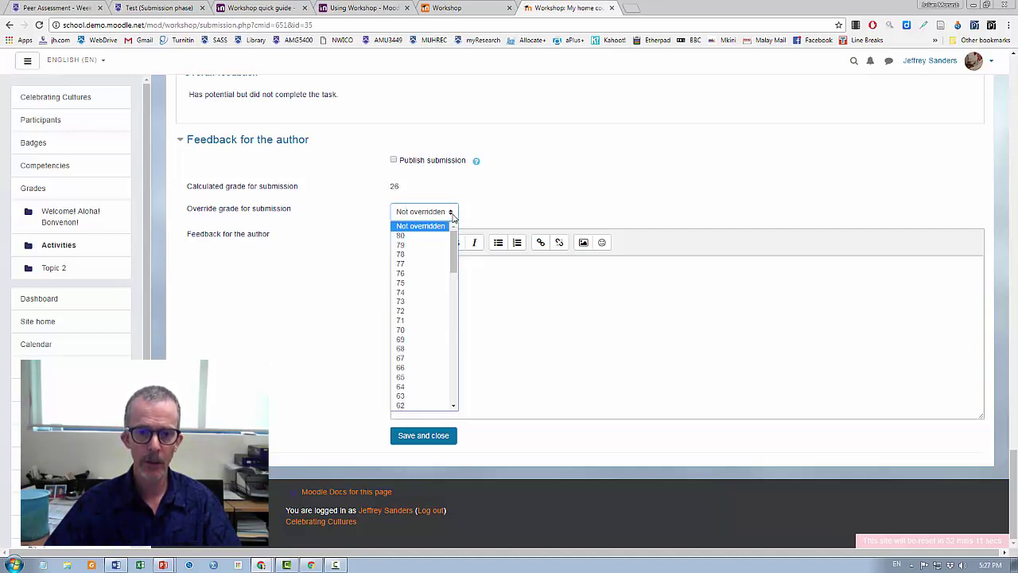
{"action": "left_click", "coordinate": [555, 321]}
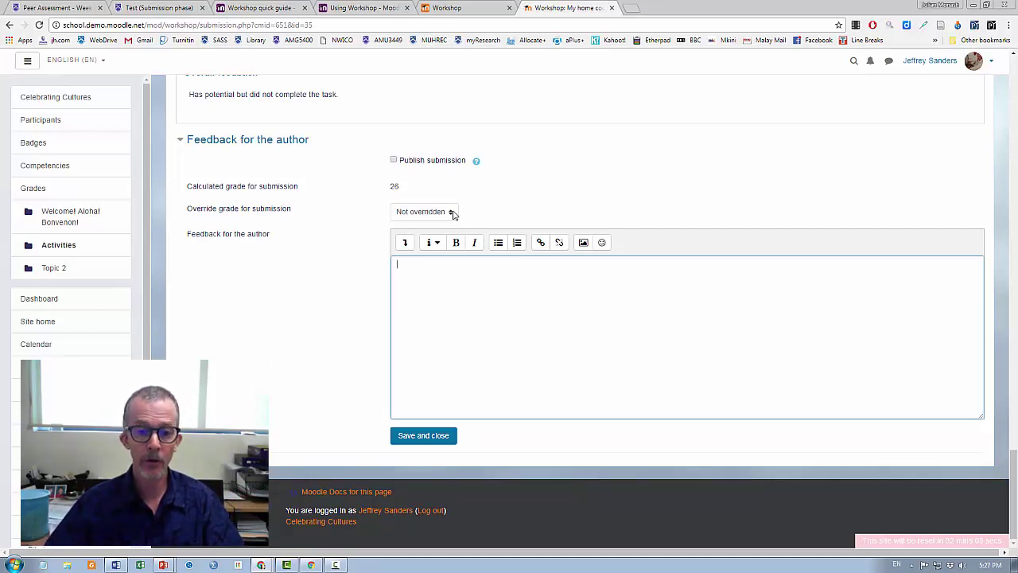
{"action": "left_click", "coordinate": [573, 344]}
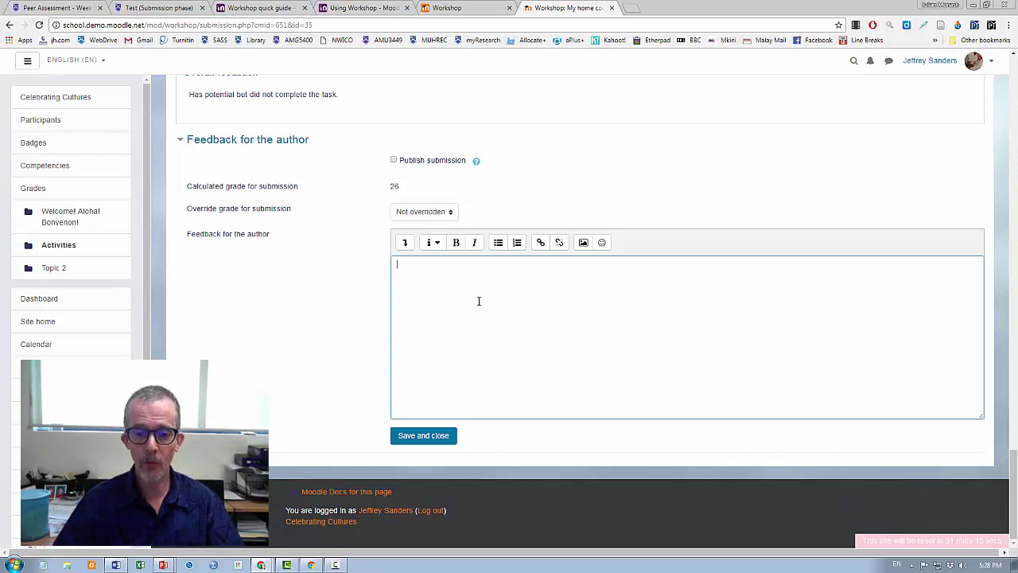
Glance at the Moodle.org Workshop forum, then leave the Wales submission without saving
{"action": "scroll", "coordinate": [479, 301], "scroll_direction": "up", "scroll_amount": 2}
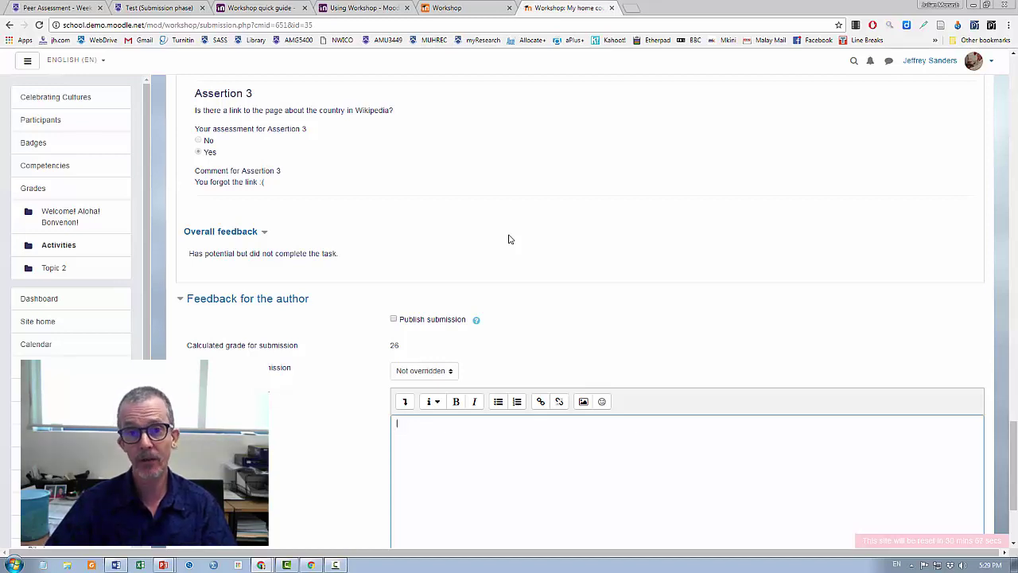
{"action": "scroll", "coordinate": [509, 238], "scroll_direction": "up", "scroll_amount": 4}
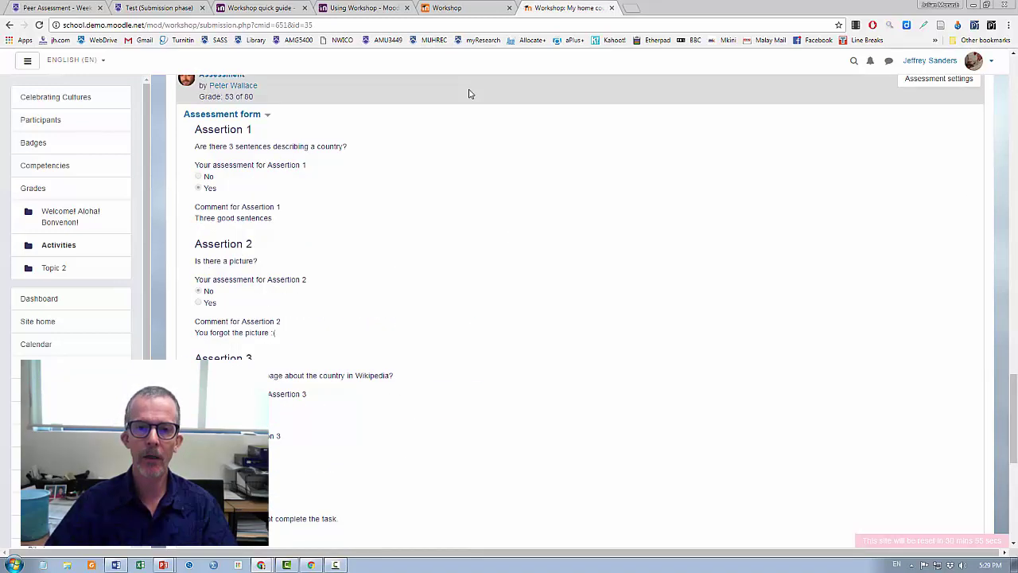
{"action": "left_click", "coordinate": [447, 14]}
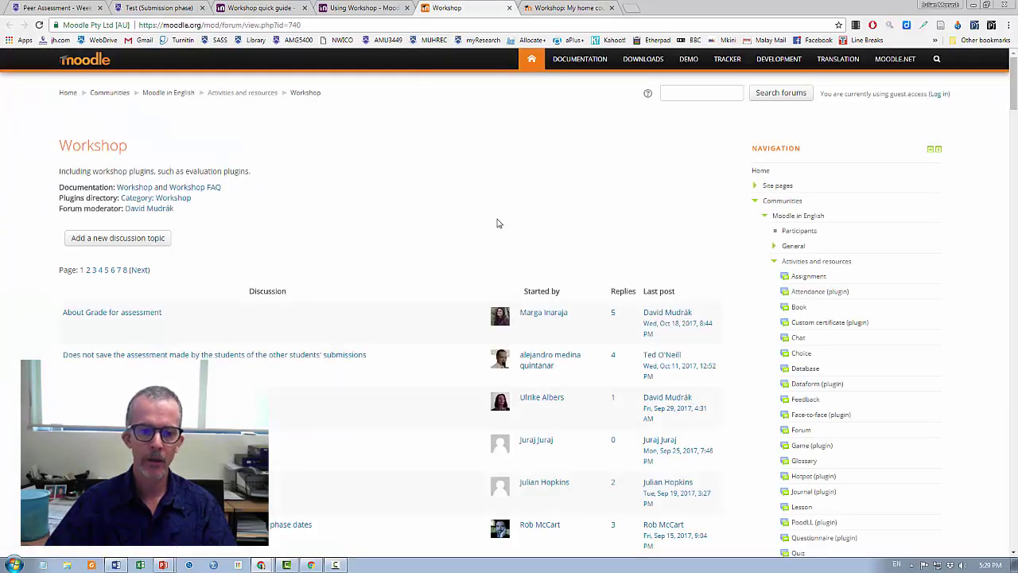
{"action": "left_click", "coordinate": [571, 13]}
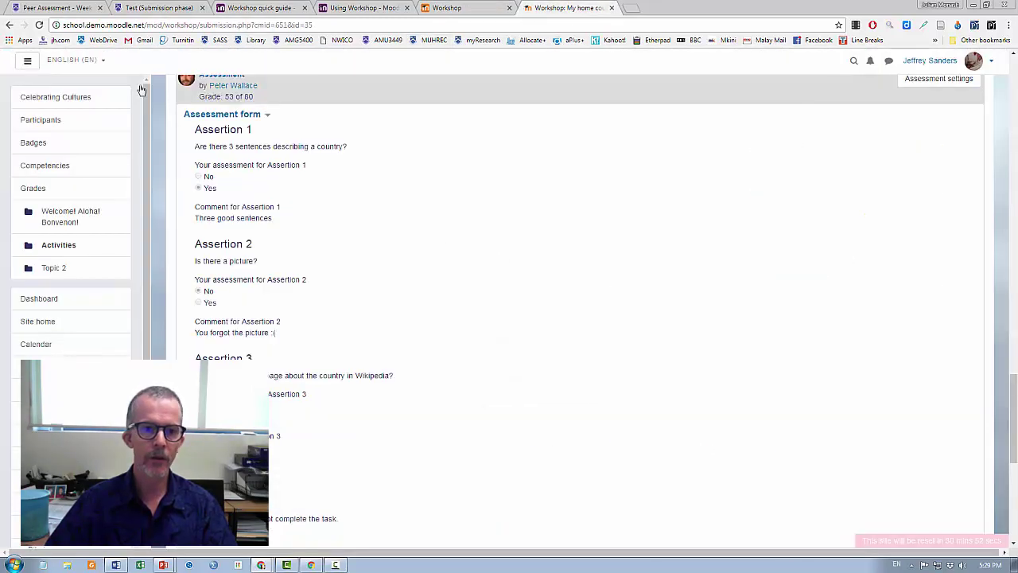
{"action": "left_click", "coordinate": [10, 24]}
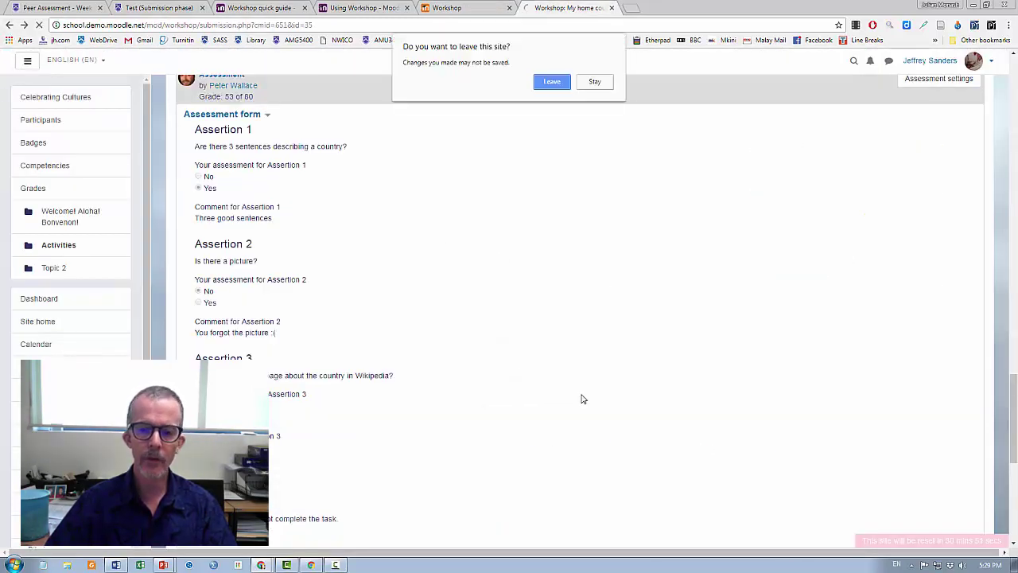
{"action": "left_click", "coordinate": [558, 84]}
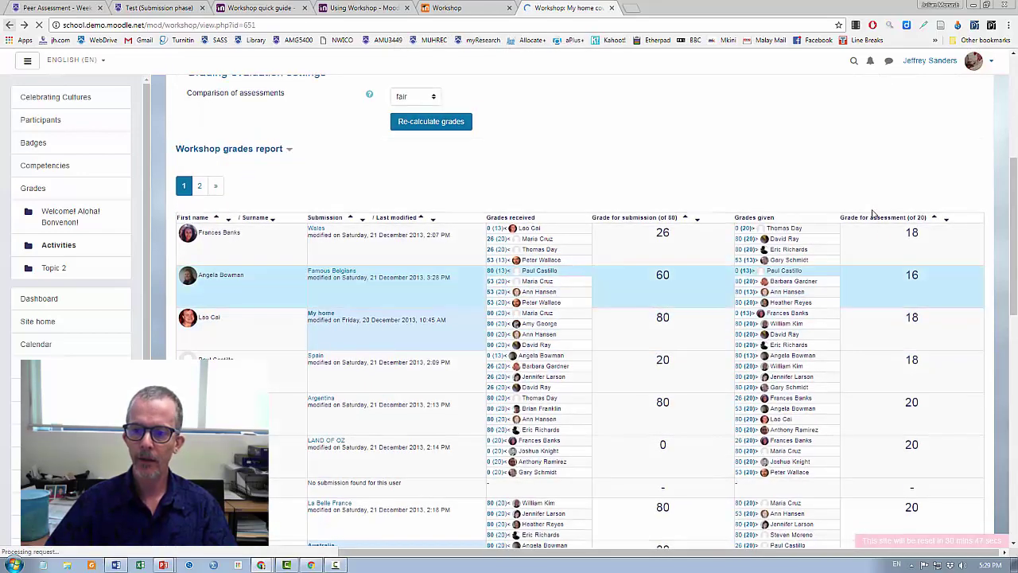
{"action": "scroll", "coordinate": [875, 222], "scroll_direction": "up", "scroll_amount": 6}
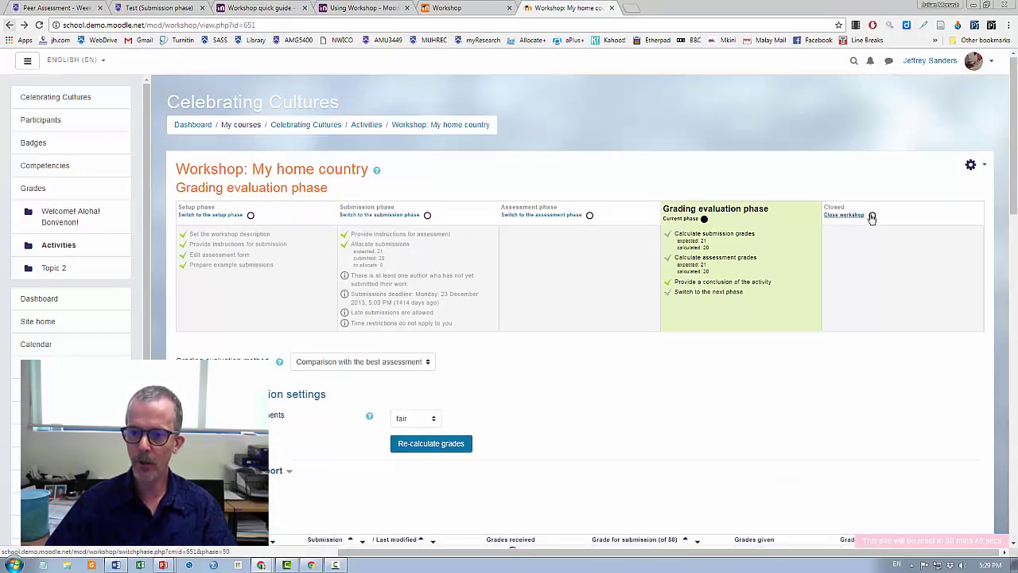
Close the My home country workshop from the phase planner and confirm
{"action": "left_click", "coordinate": [872, 217]}
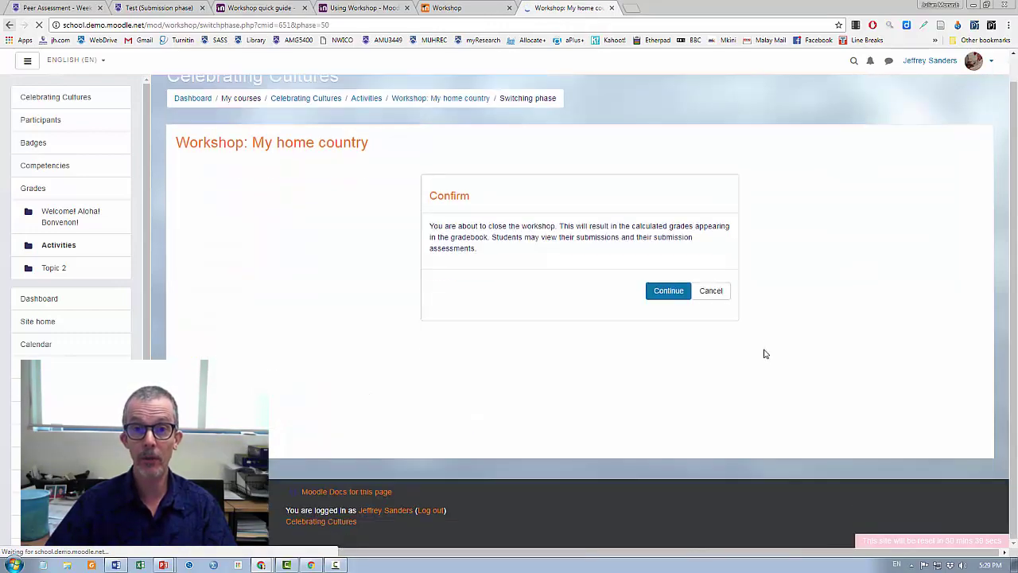
{"action": "left_click", "coordinate": [667, 292]}
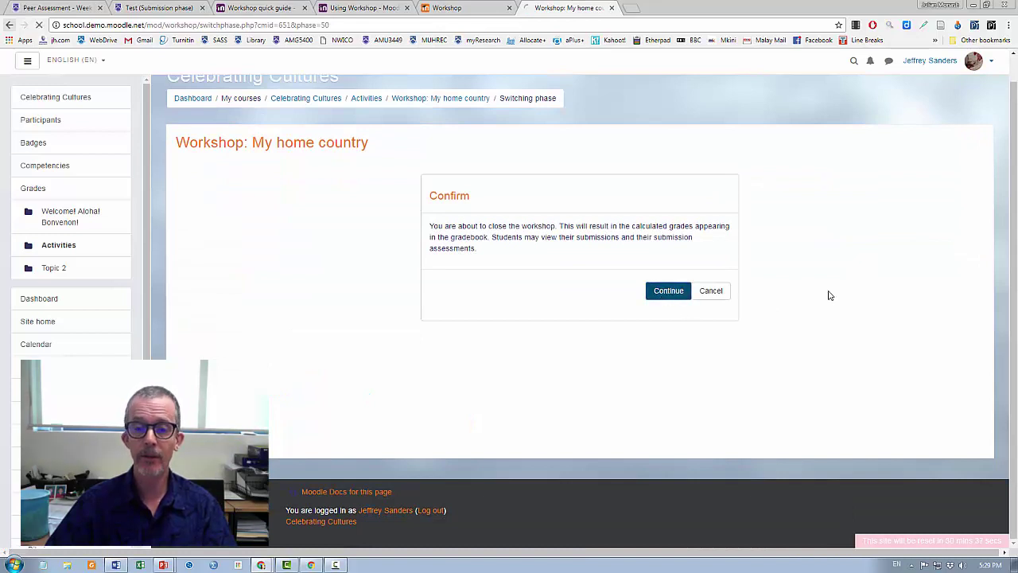